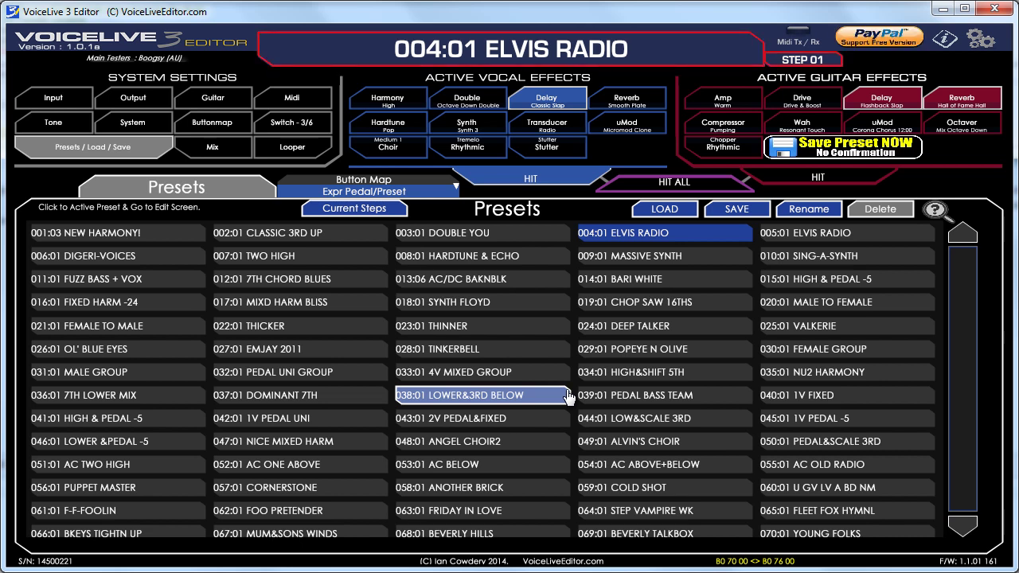
Toggle views via the title banner and show ELVIS RADIO's Save / Rename Preset panel with genre tags.
left_click(489, 49)
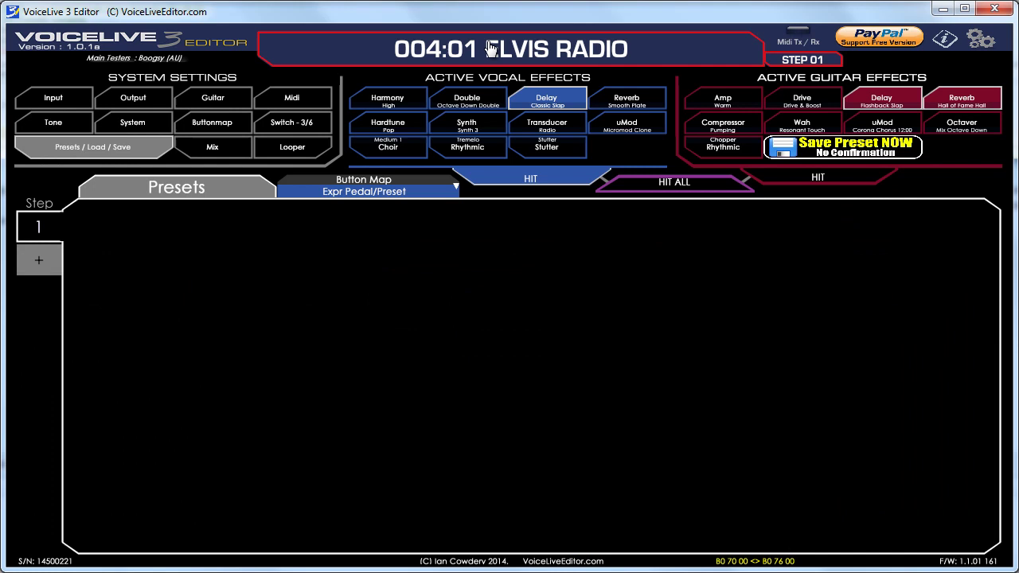
left_click(490, 50)
left_click(490, 49)
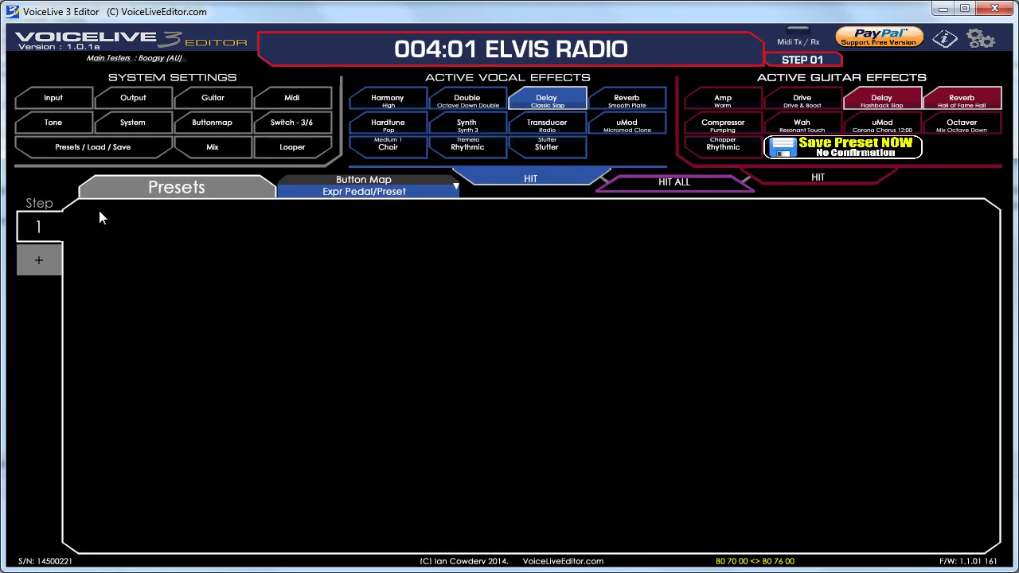
left_click(93, 146)
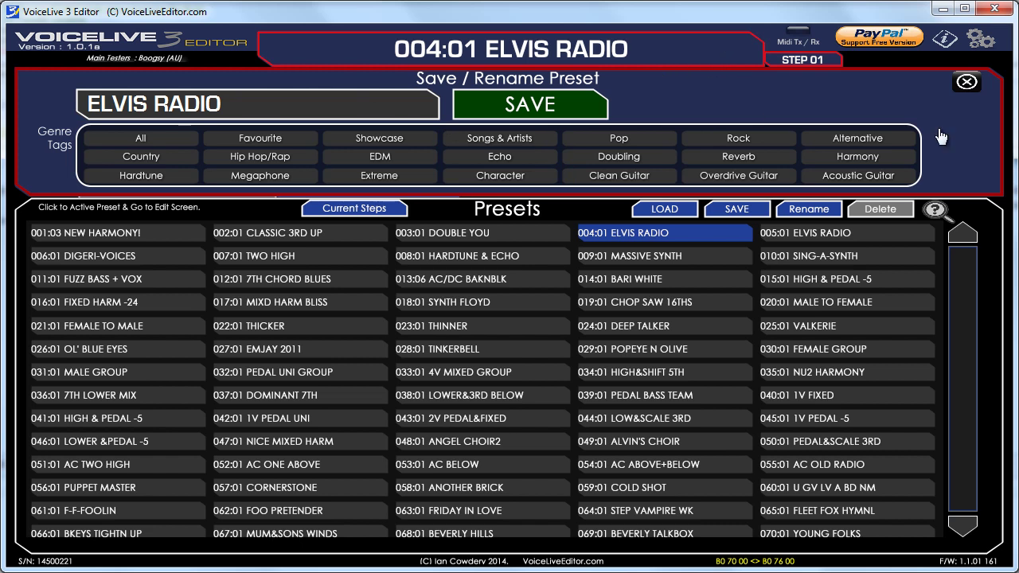
Close the Save / Rename Preset panel to reveal ELVIS RADIO's vocal and guitar effects overview.
left_click(967, 82)
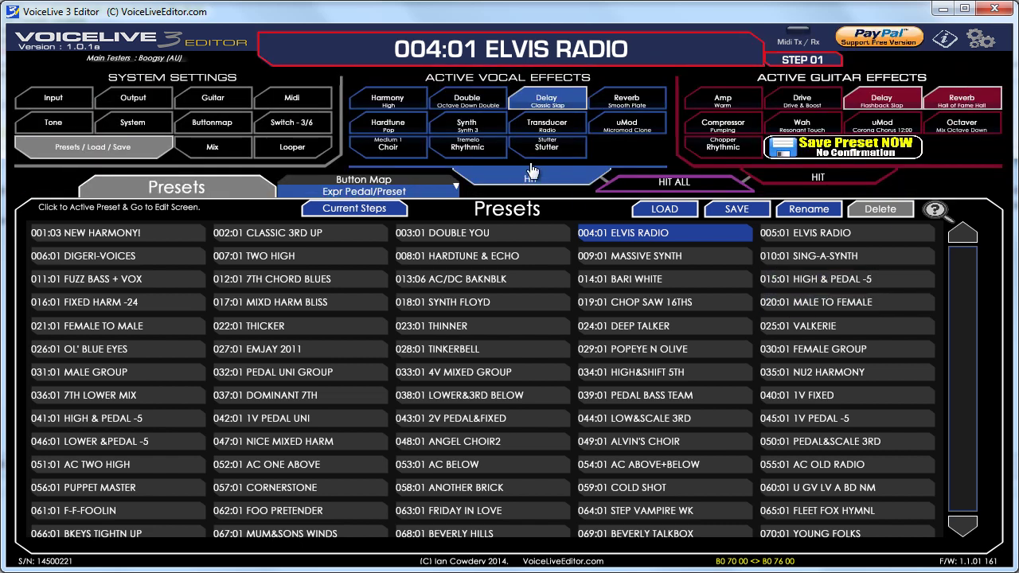
left_click(549, 110)
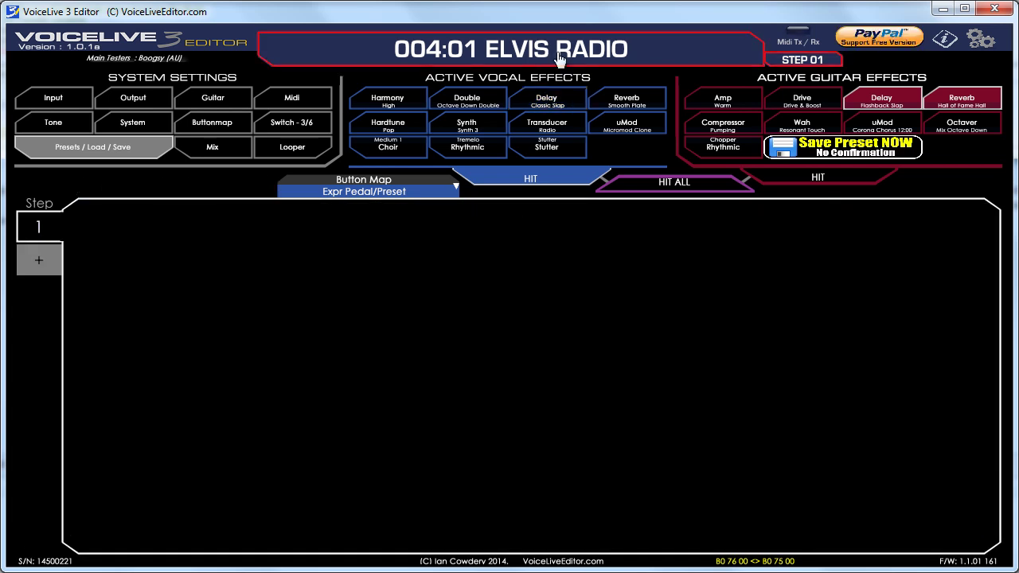
left_click(559, 61)
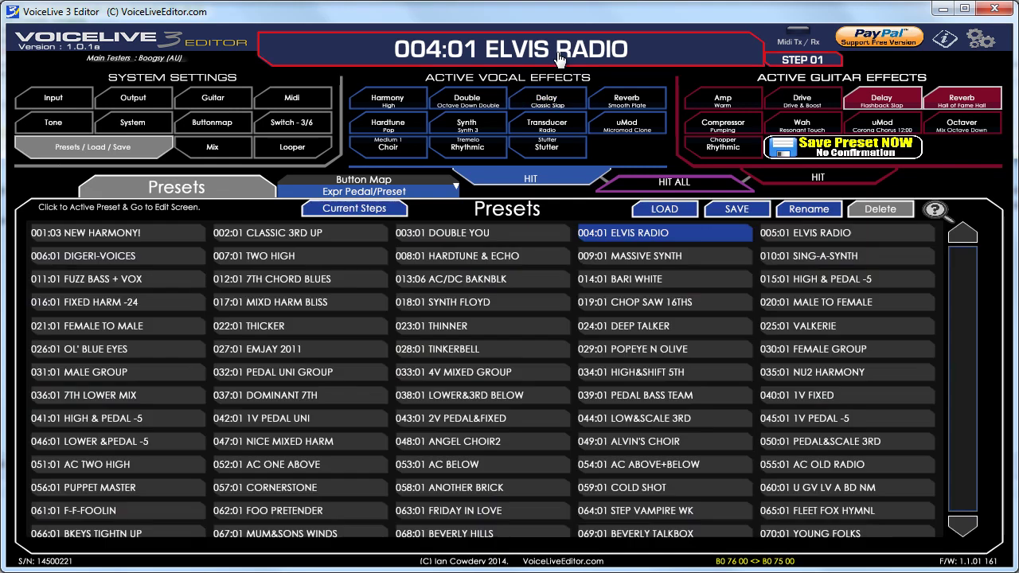
left_click(965, 83)
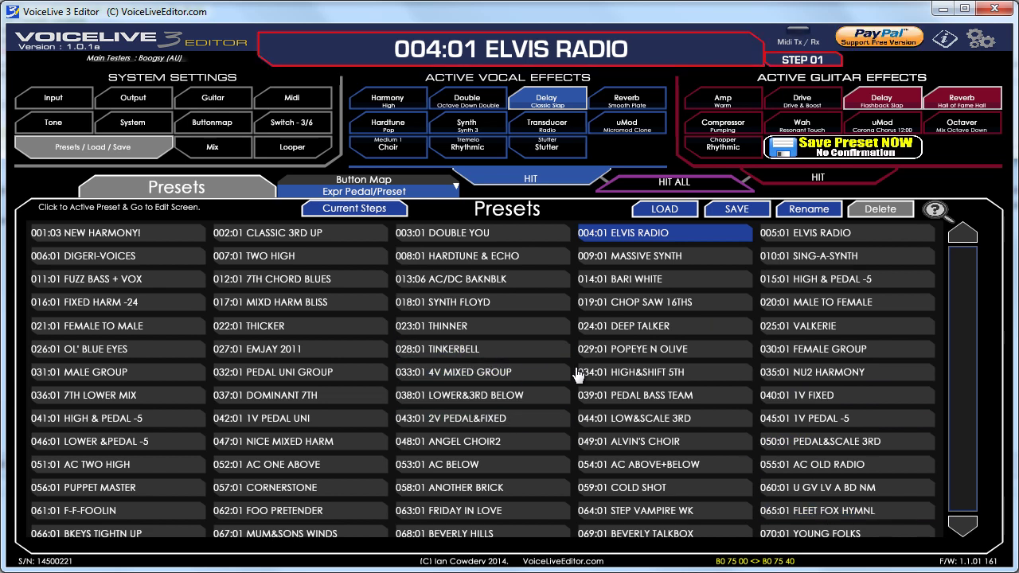
Drop preset 060:01 U GV LV A BD NM onto the HIT tab, changing ELVIS RADIO's Delay to Quarter.
left_click(824, 497)
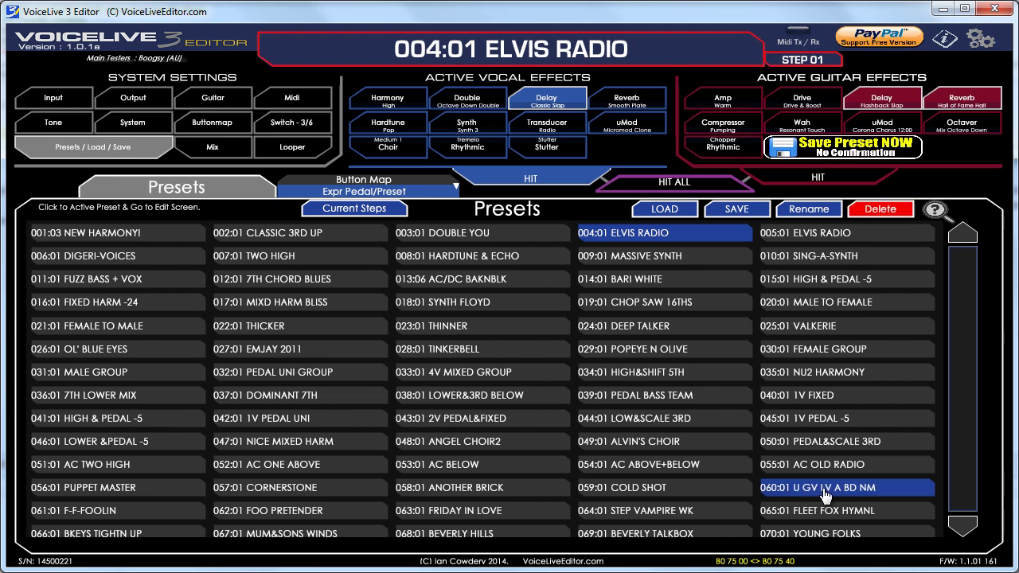
left_click_drag(824, 497, 506, 51)
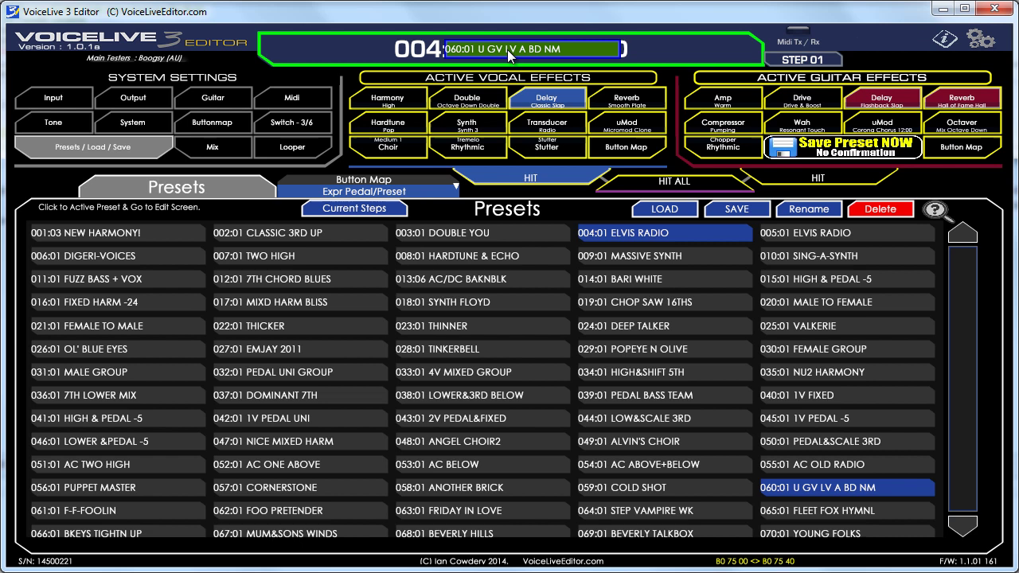
left_click_drag(508, 50, 544, 99)
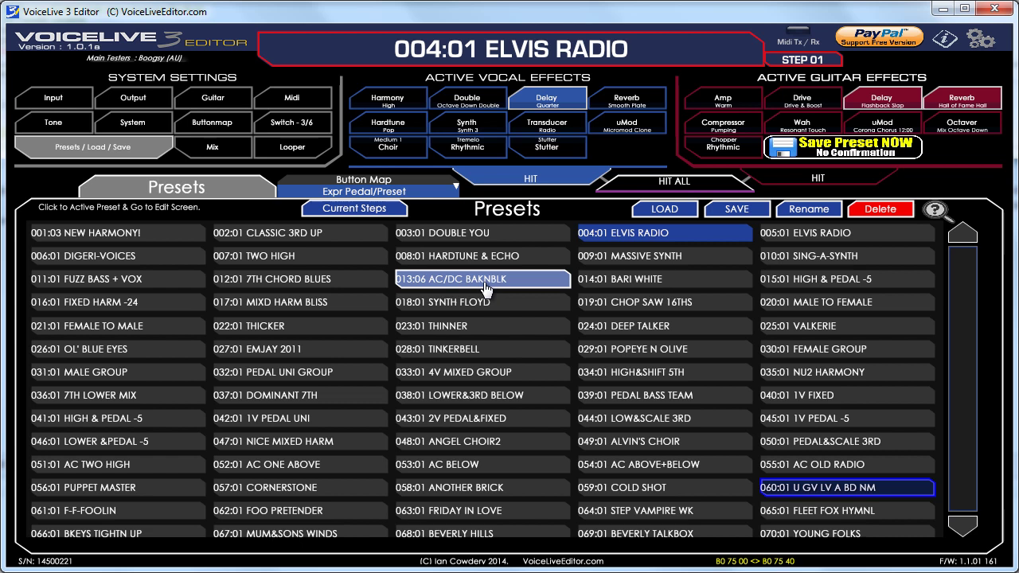
Drag preset 008:01 HARDTUNE & ECHO onto the effects, restoring Classic Slap Delay, and open Search / Hi-Light.
left_click_drag(478, 255, 544, 99)
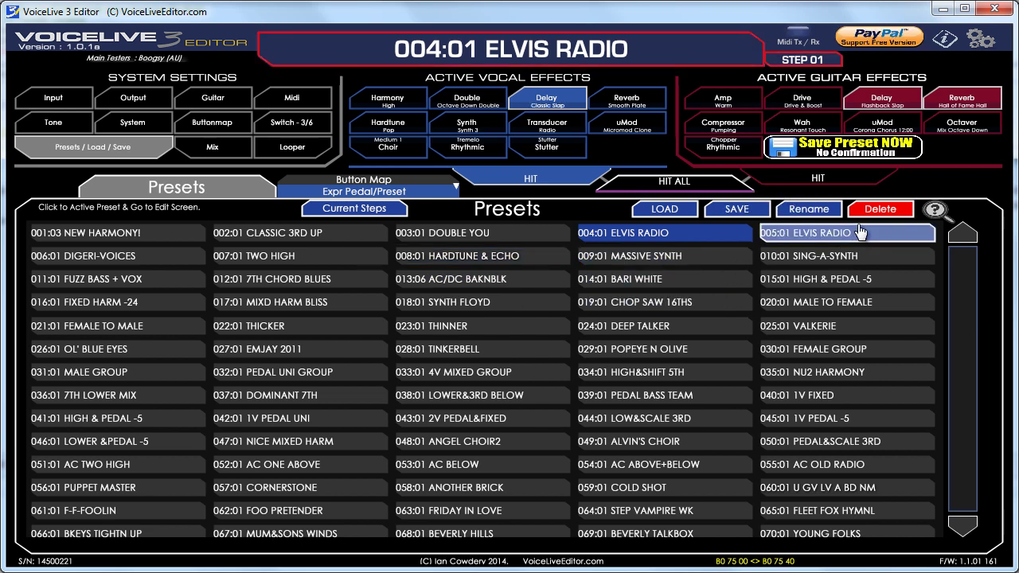
left_click(936, 210)
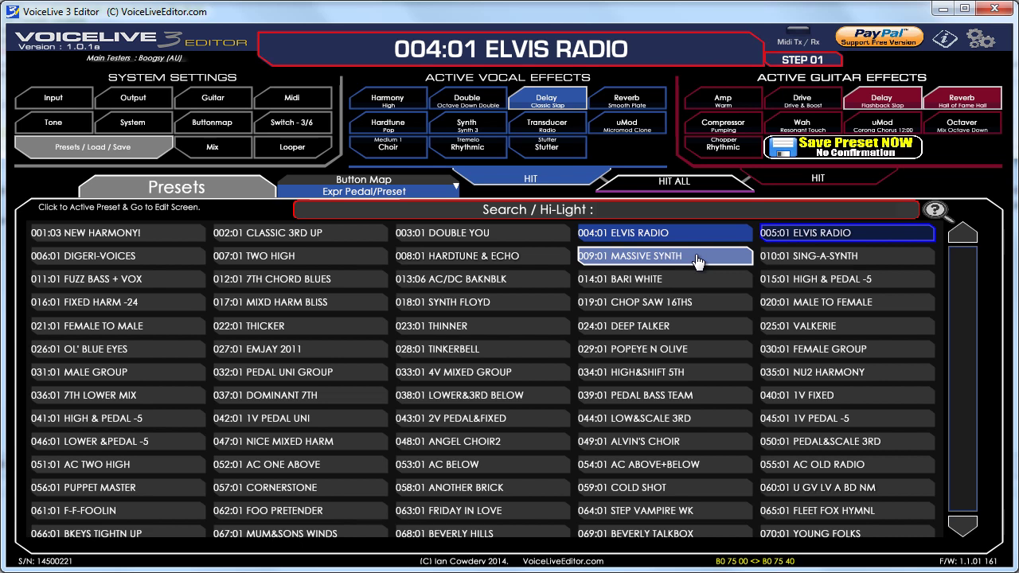
Search 'PI' to find 064:01 STEP VAMPIRE WK, then 'BR' and drop 058:01 ANOTHER BRICK onto vocal effects.
type("PI")
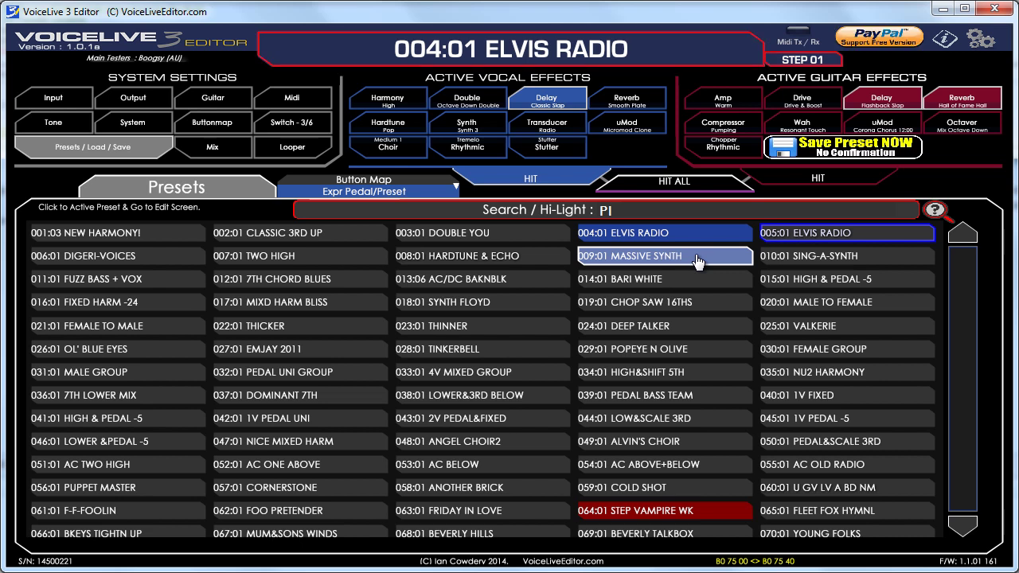
left_click(685, 514)
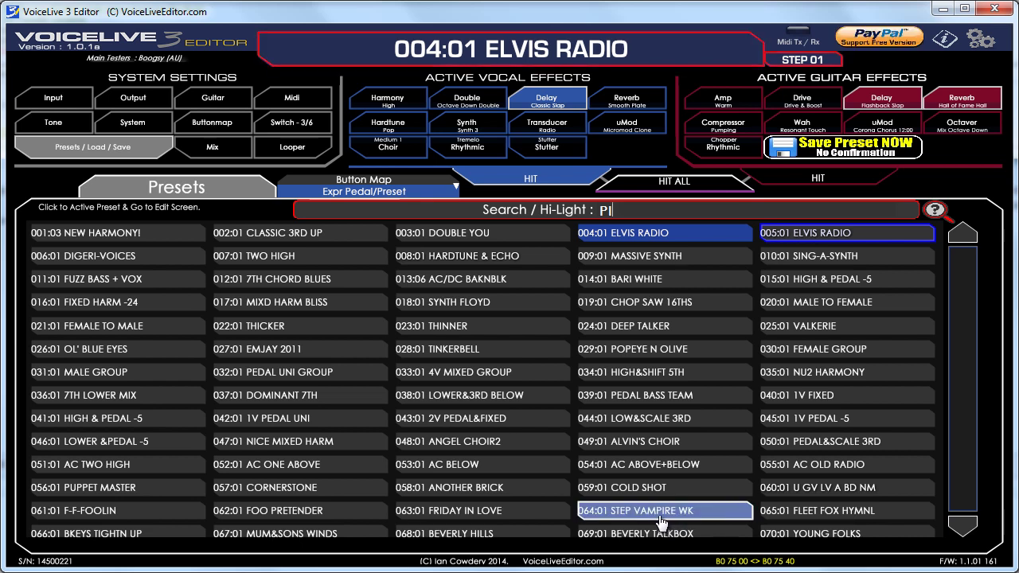
left_click(615, 214)
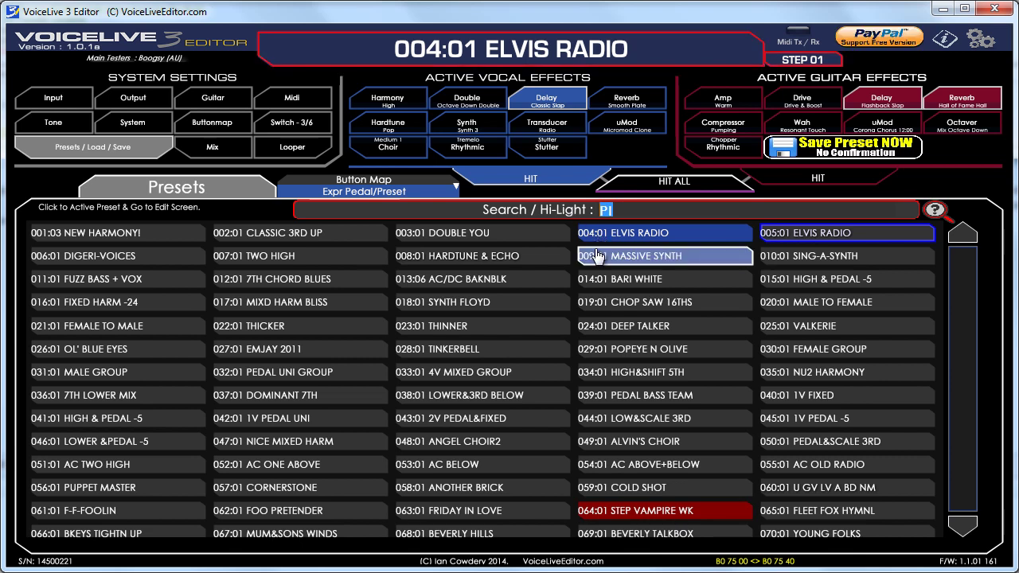
type("BR")
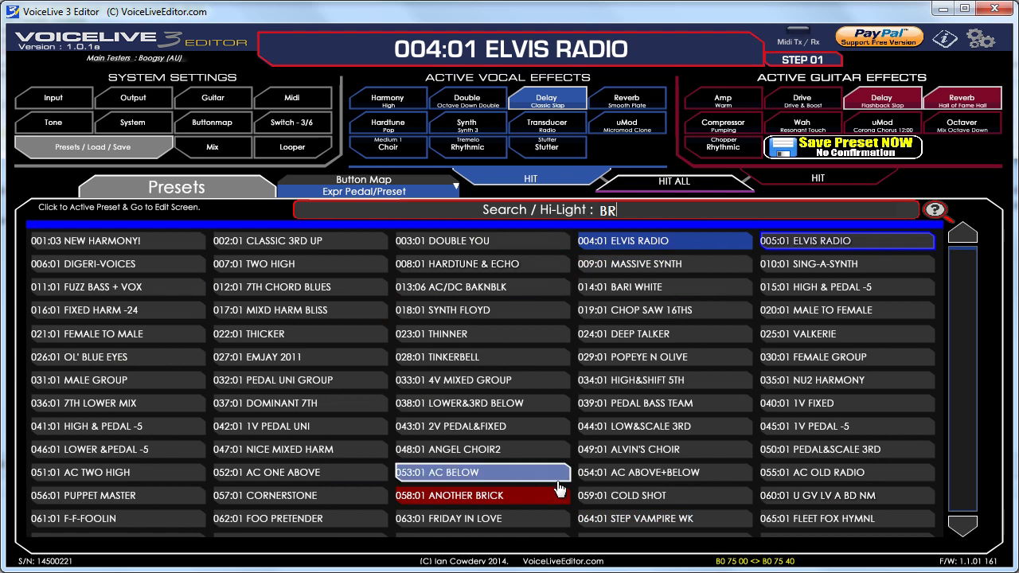
left_click(491, 501)
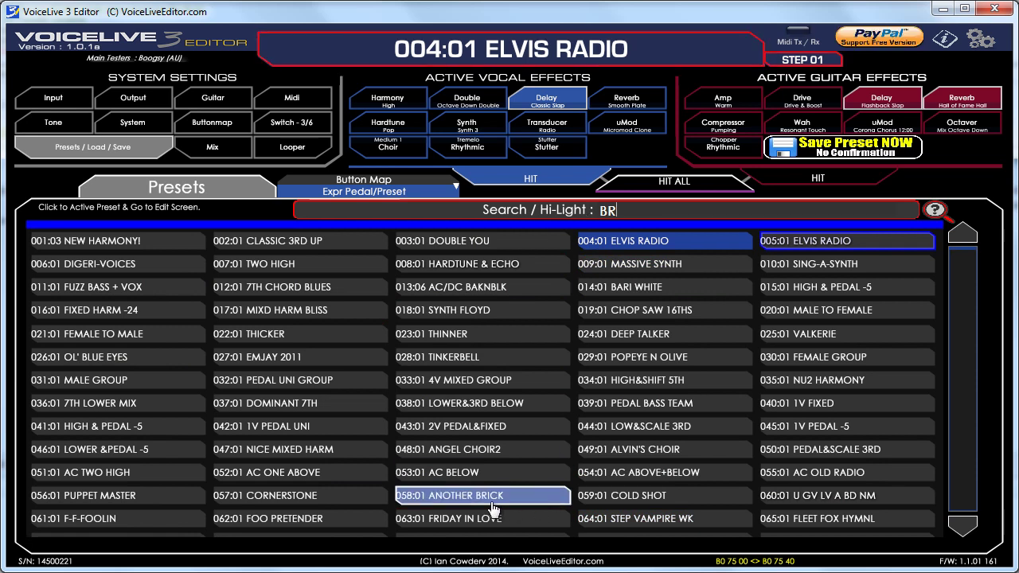
left_click_drag(484, 507, 555, 107)
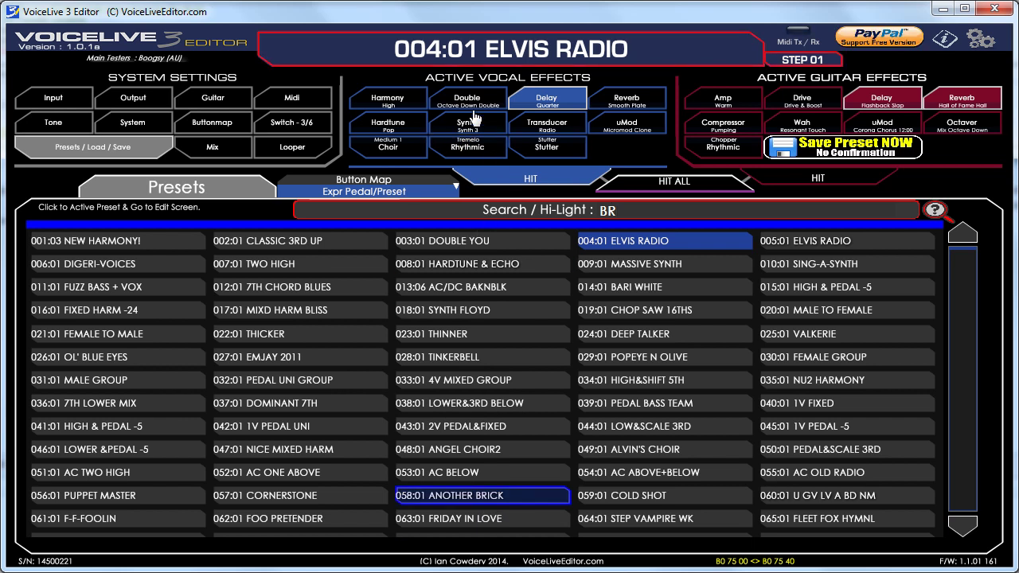
Inspect ELVIS RADIO's Harmony, Double and Choir settings, then go back to the Presets step view.
left_click(389, 100)
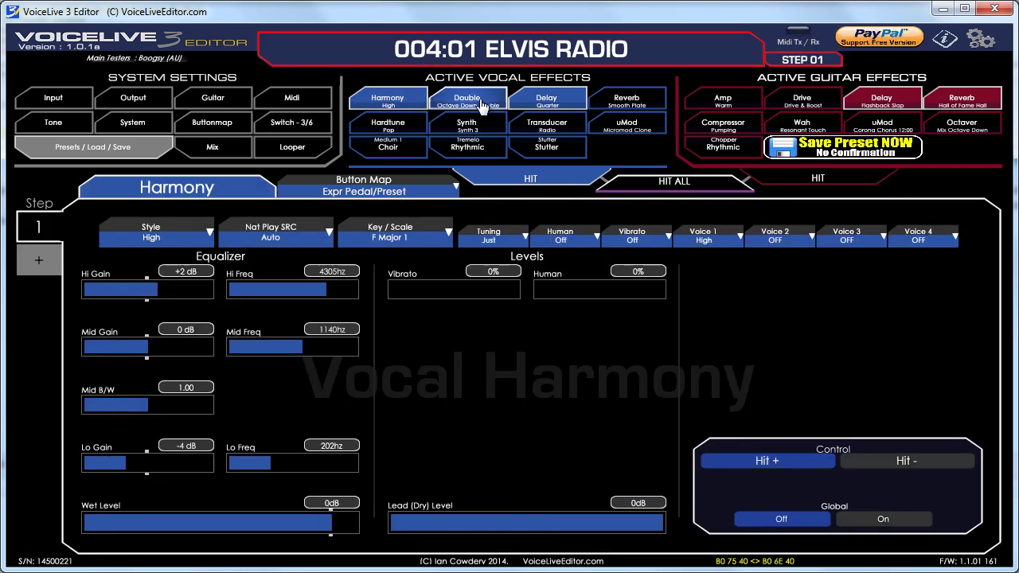
left_click(481, 103)
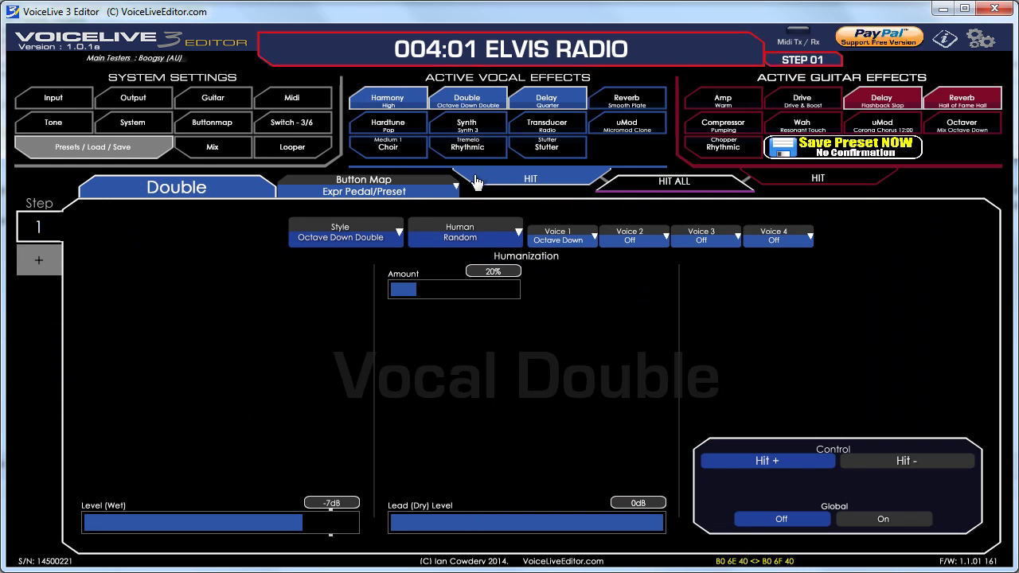
left_click(404, 159)
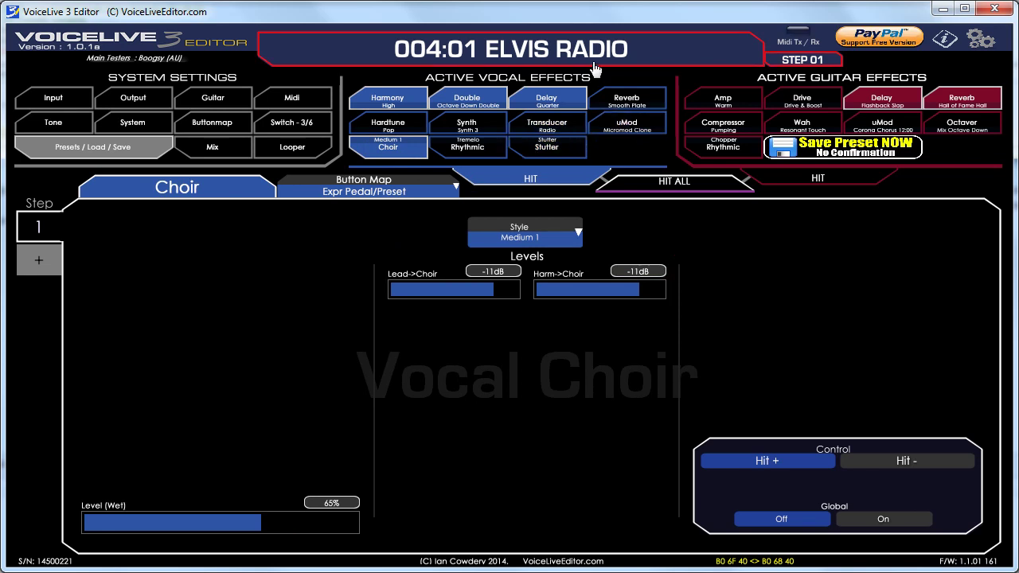
left_click(553, 49)
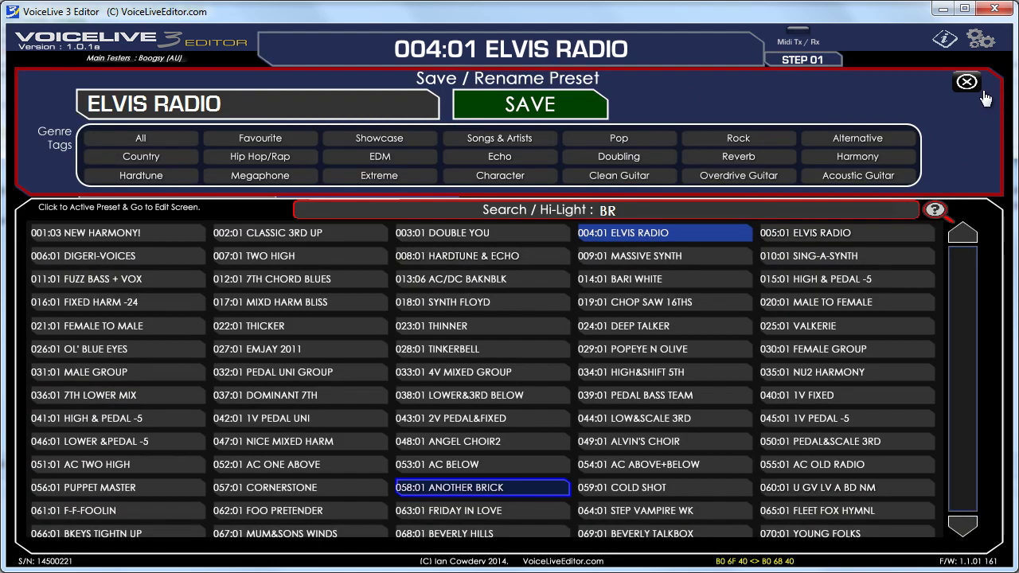
left_click(987, 105)
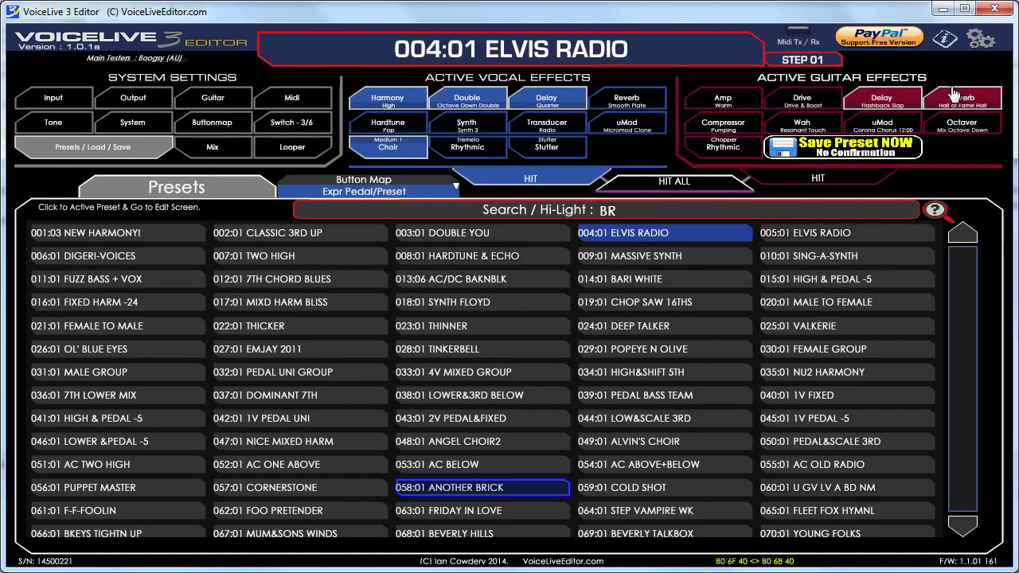
Drag 058:01 ANOTHER BRICK's harmony and other effects into the preset, then discard the unsaved edits.
left_click_drag(468, 498, 389, 106)
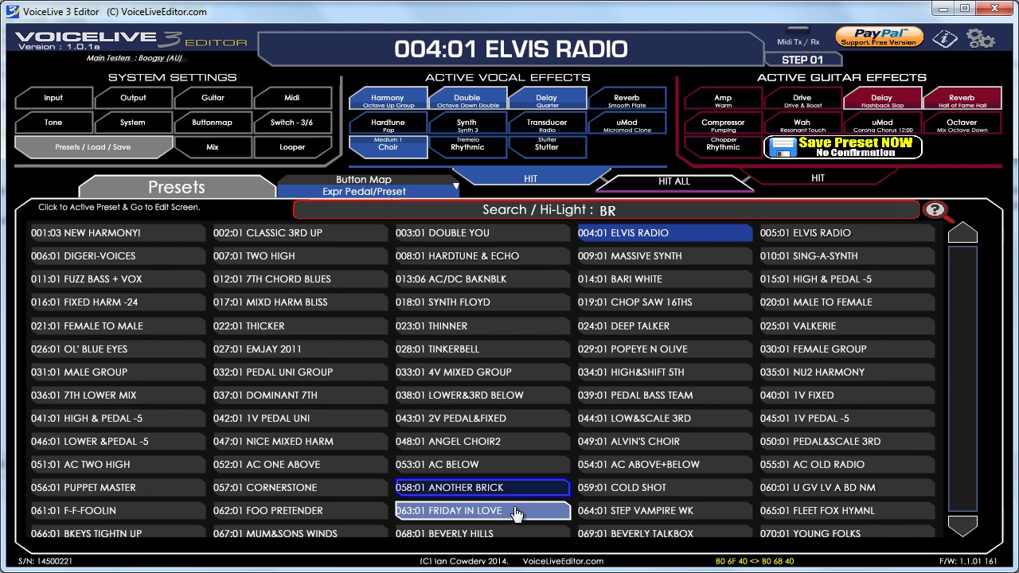
left_click_drag(487, 488, 490, 92)
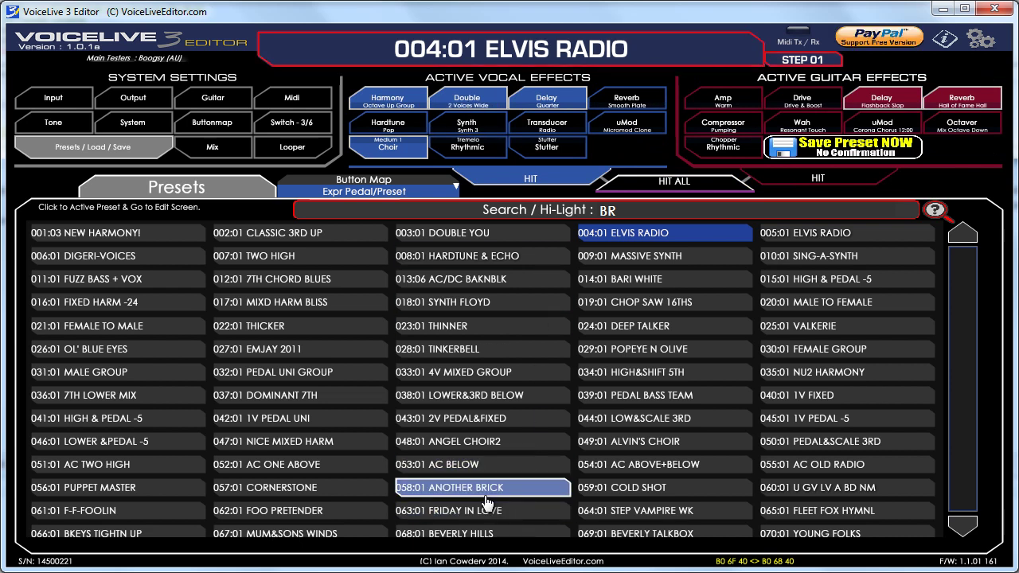
left_click_drag(484, 491, 388, 148)
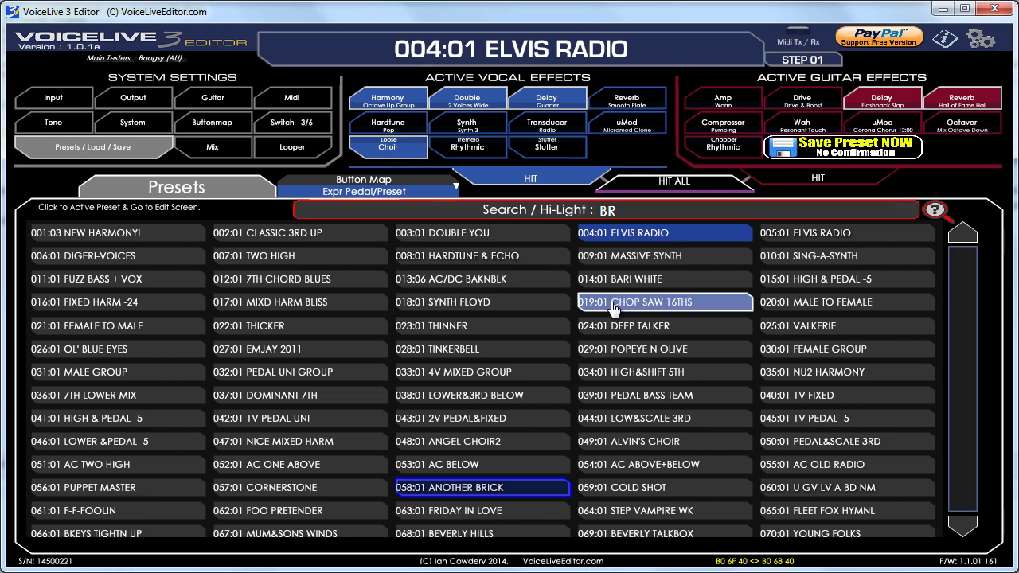
left_click(631, 240)
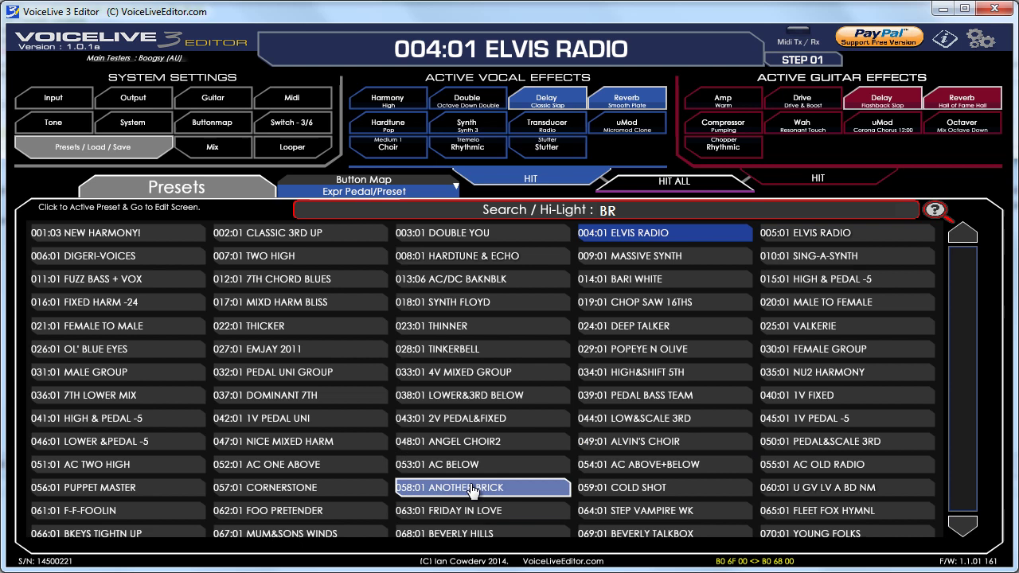
Preview 058:01's full settings, revert to 004:01 ELVIS RADIO, and show the LOAD/SAVE/Rename/Delete header.
left_click_drag(472, 489, 500, 80)
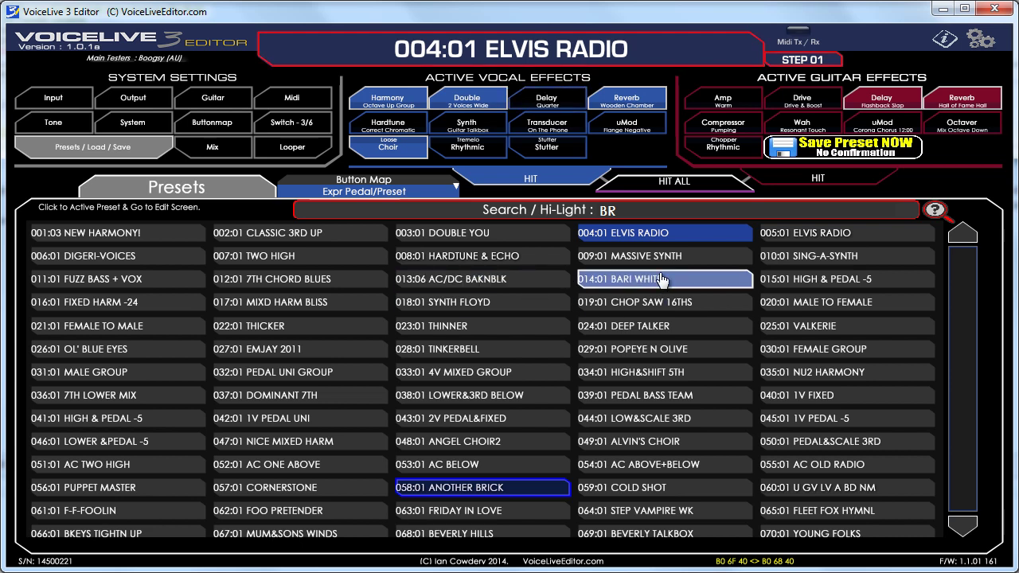
left_click(635, 236)
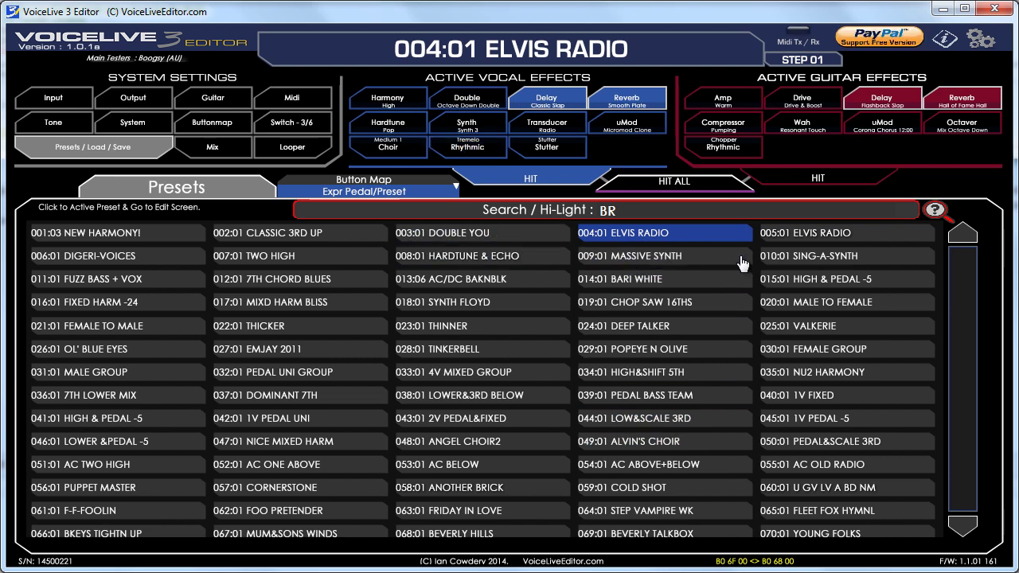
left_click(938, 211)
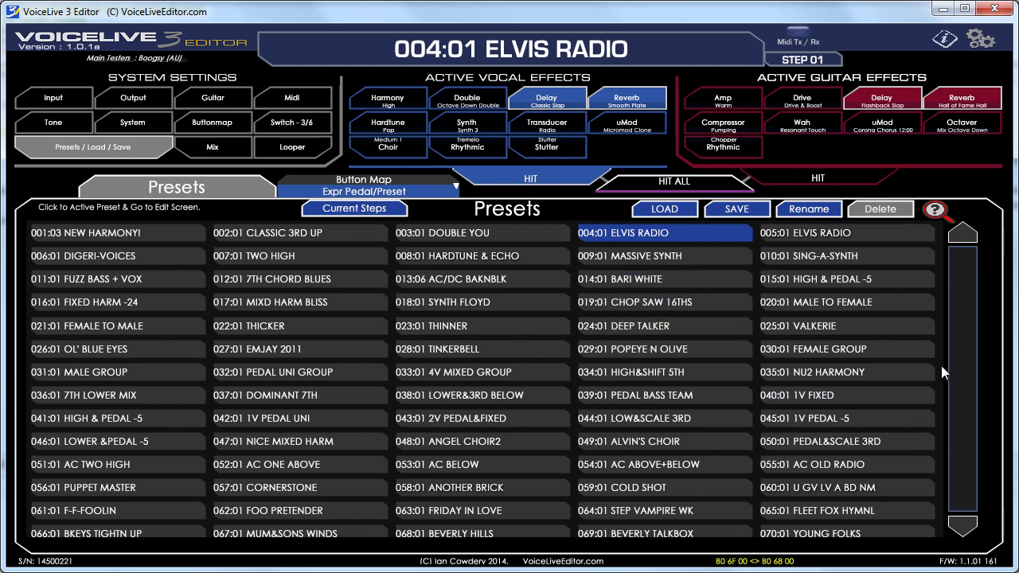
scroll(961, 263, "down", 1)
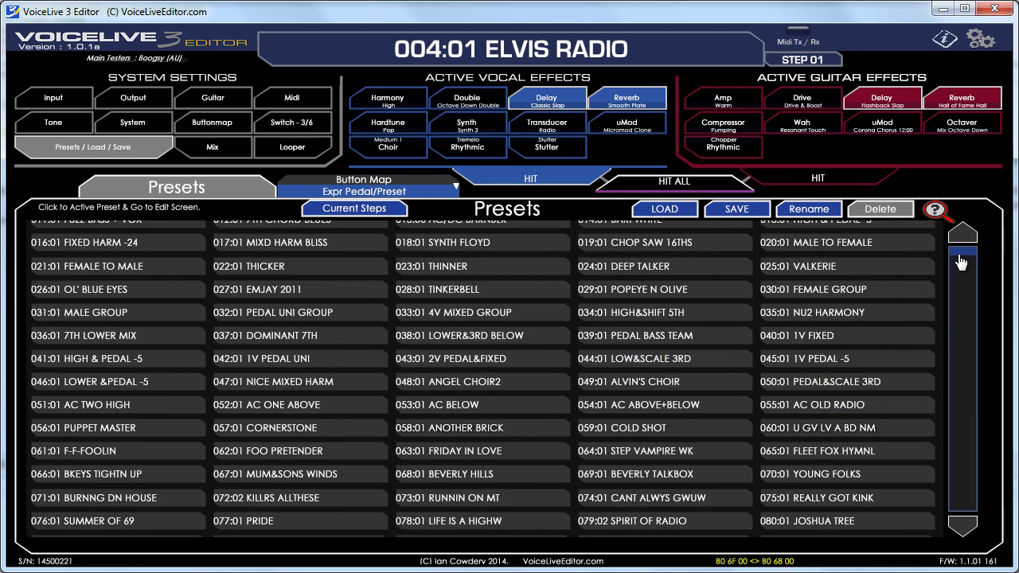
scroll(962, 257, "up", 1)
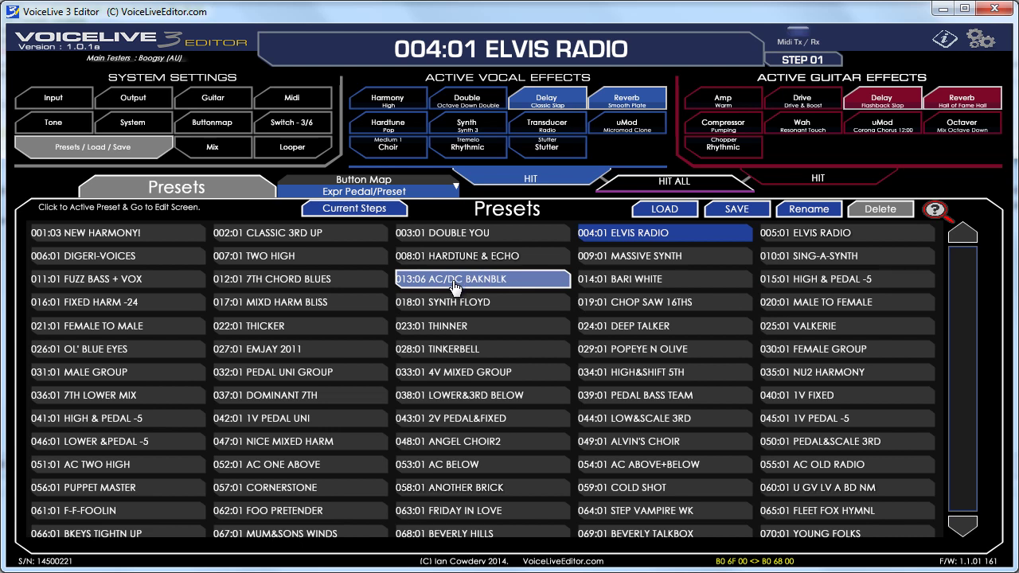
Drop 013:06 AC/DC BAKNBLK on the vocal Delay, choose source step 5, and apply to store Quarter delay.
left_click_drag(455, 285, 544, 101)
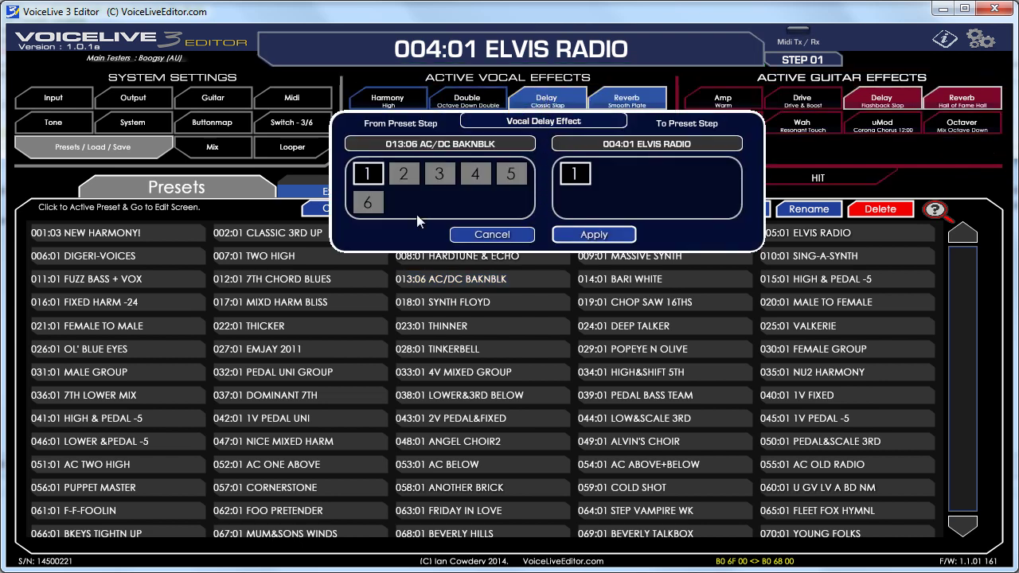
mouse_move(407, 187)
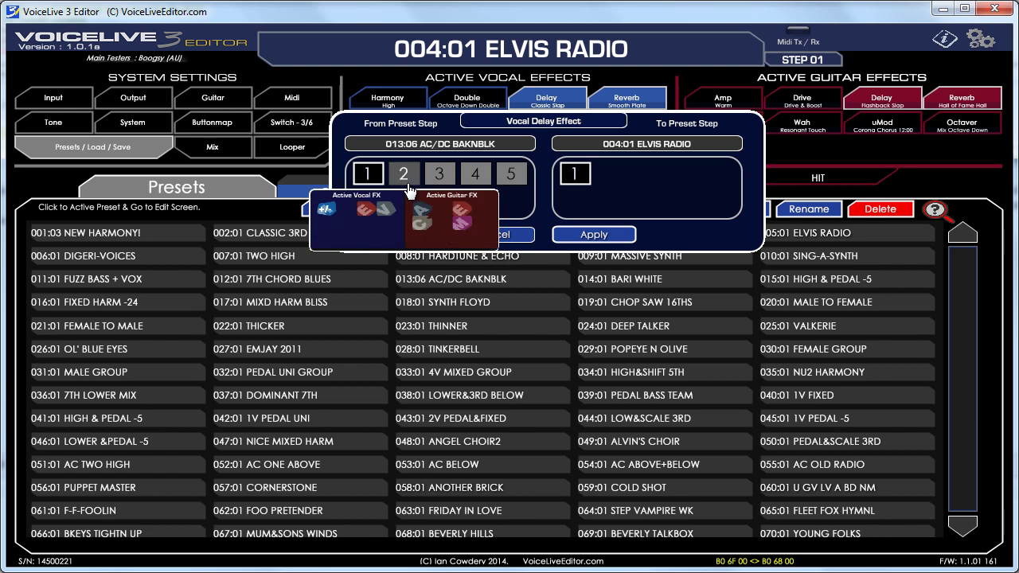
mouse_move(368, 186)
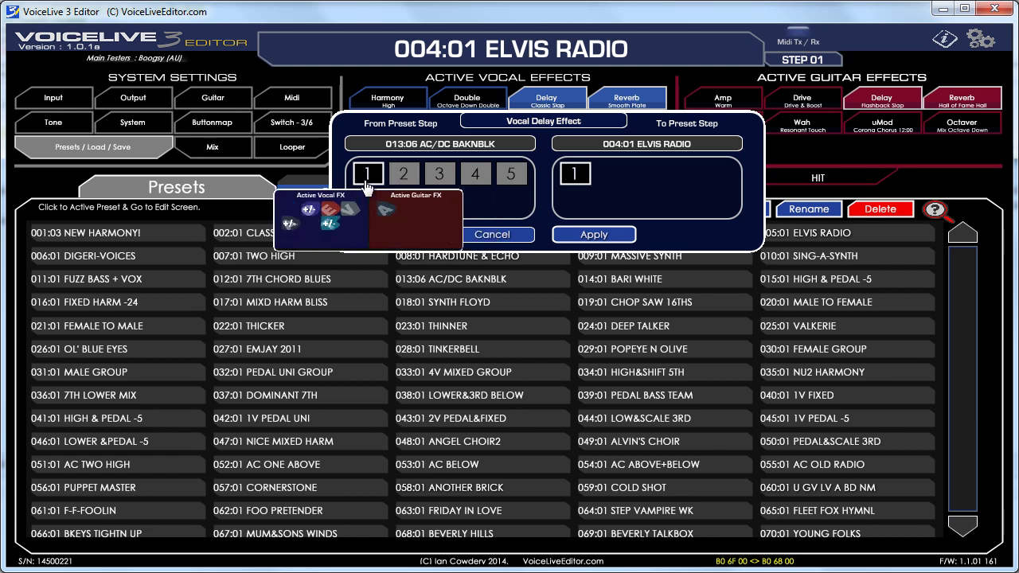
mouse_move(480, 181)
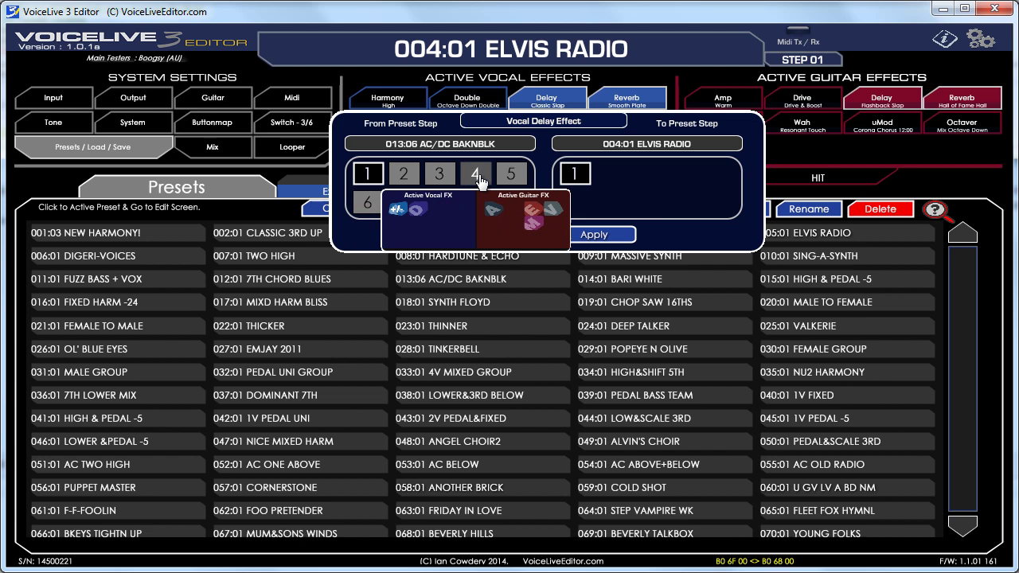
mouse_move(370, 211)
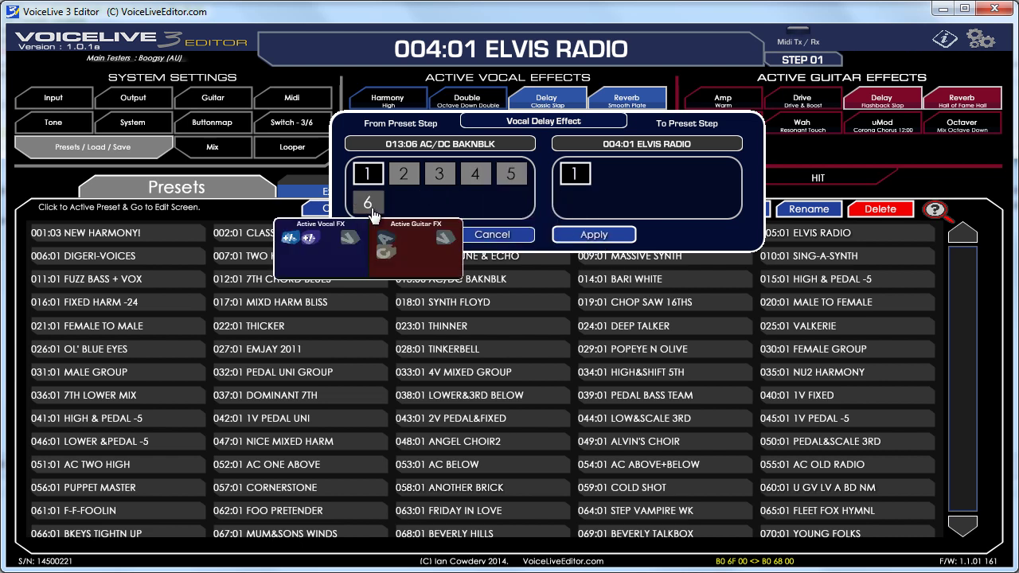
left_click(511, 176)
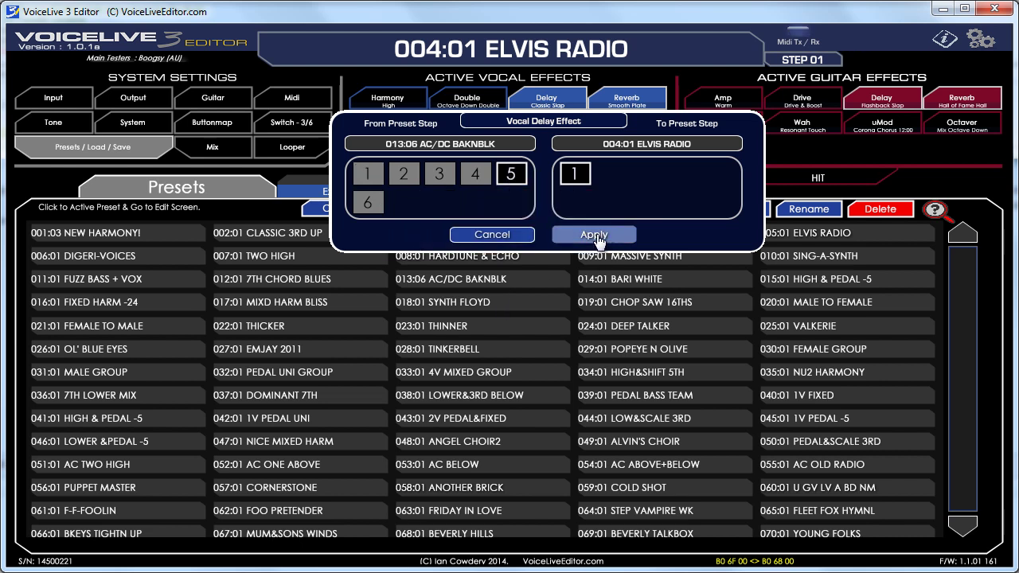
left_click(596, 235)
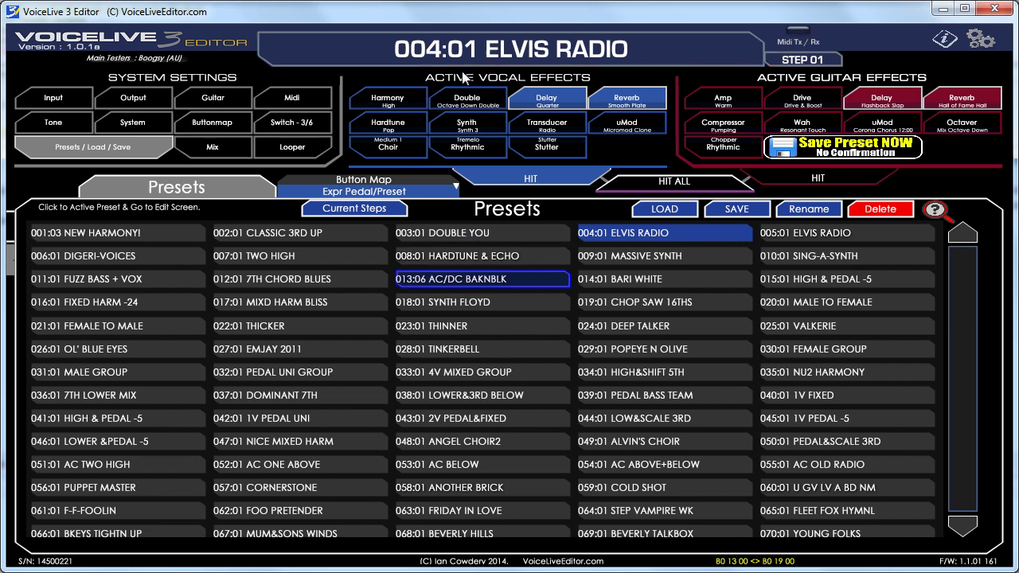
In Current Steps, pick the third + slot under To Preset Step and apply, saving 004:03.
left_click(382, 214)
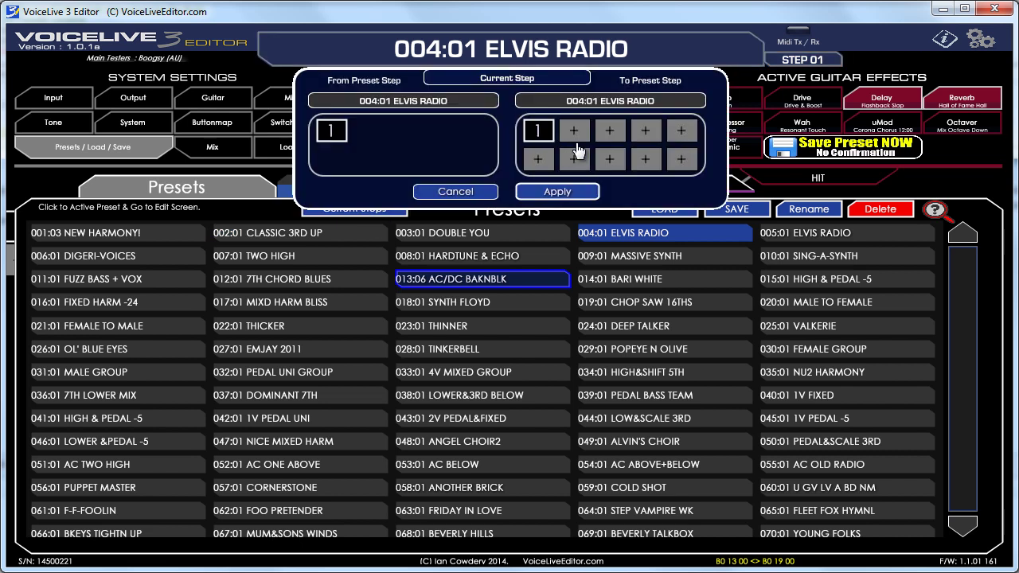
mouse_move(554, 142)
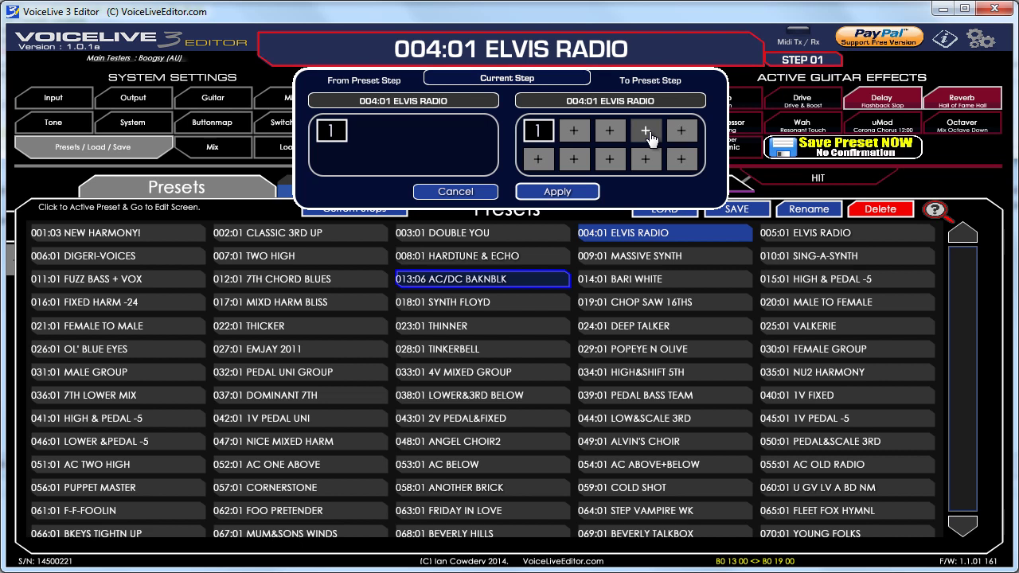
left_click(608, 133)
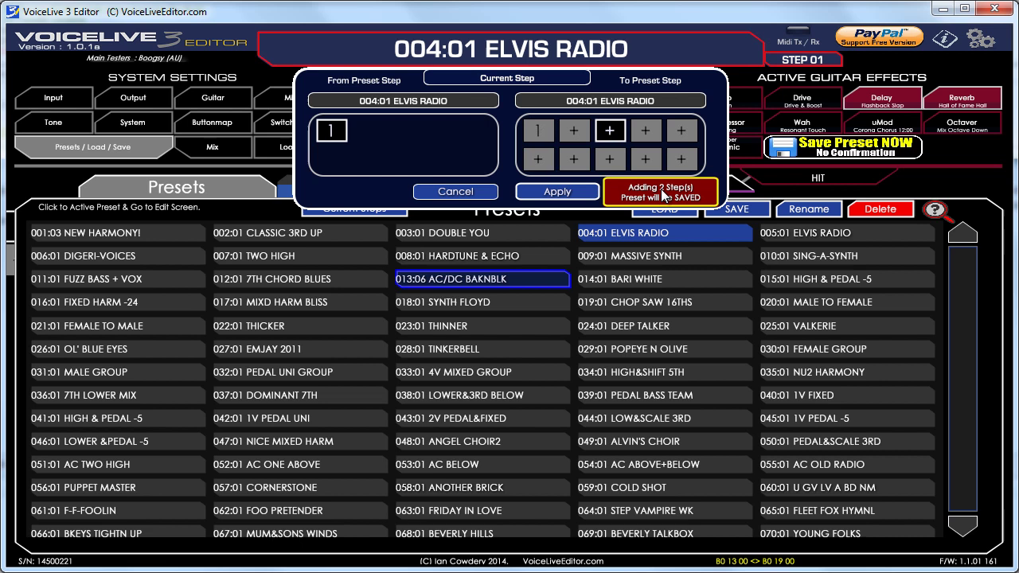
left_click(569, 197)
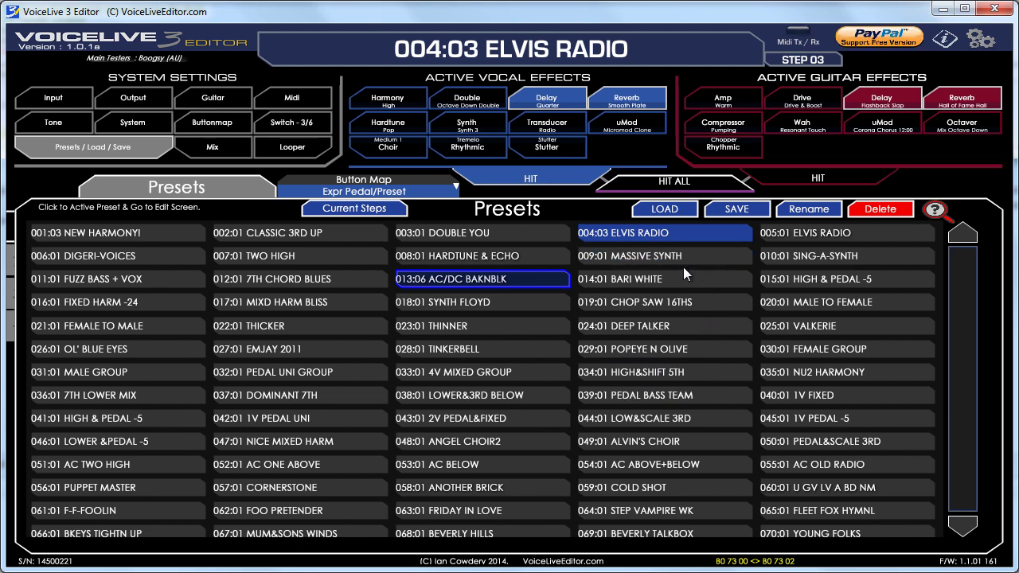
Begin a complete step copy onto 004:03 ELVIS RADIO, then cancel it.
left_click_drag(640, 238, 513, 50)
left_click(514, 51)
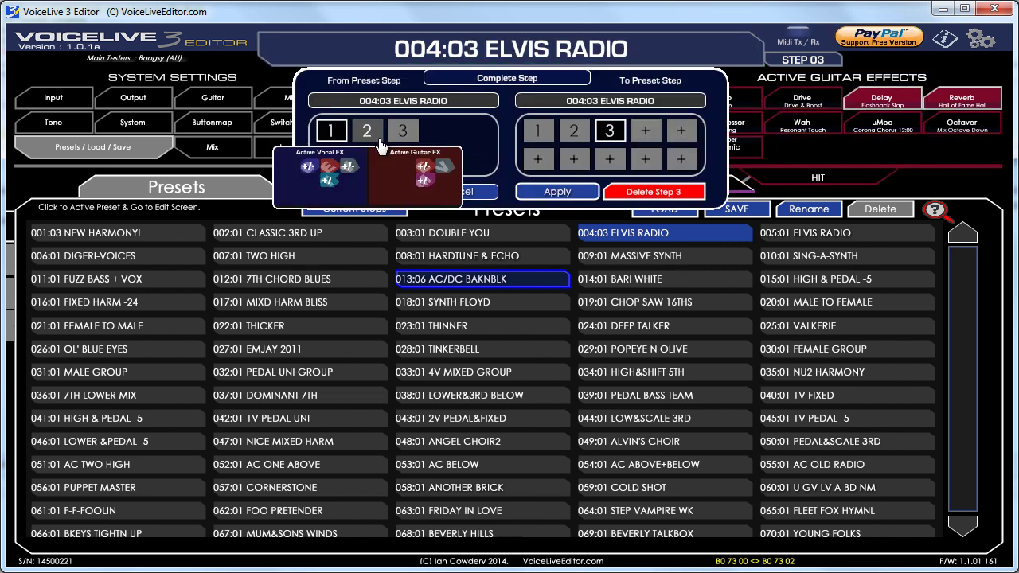
mouse_move(373, 133)
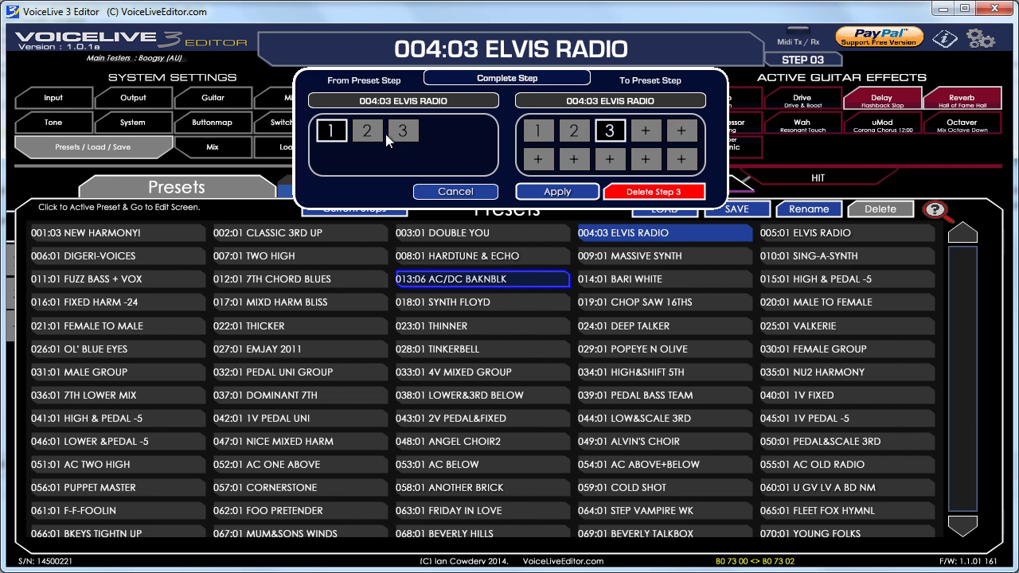
left_click(459, 191)
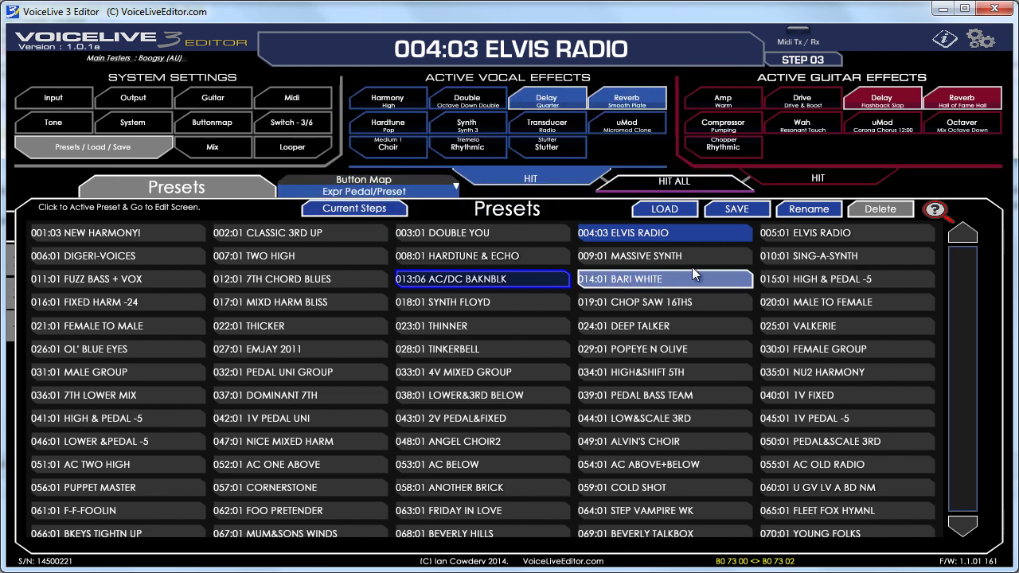
Drag 005:01 ELVIS RADIO in, drop its step 1 onto To Preset Step slot 2, and apply.
left_click(814, 235)
left_click_drag(813, 235, 488, 47)
mouse_move(338, 134)
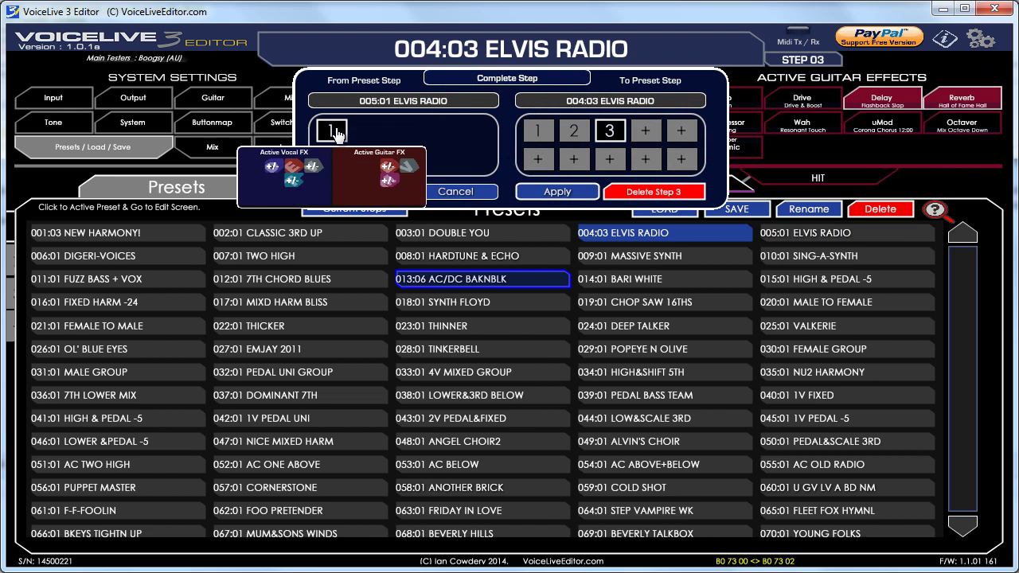
left_click_drag(333, 137, 574, 132)
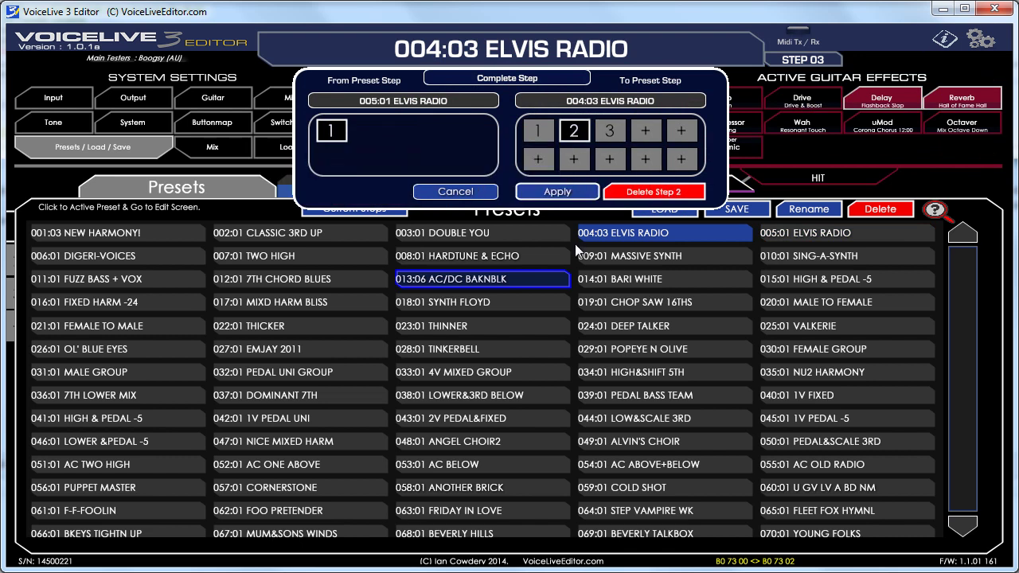
left_click(557, 191)
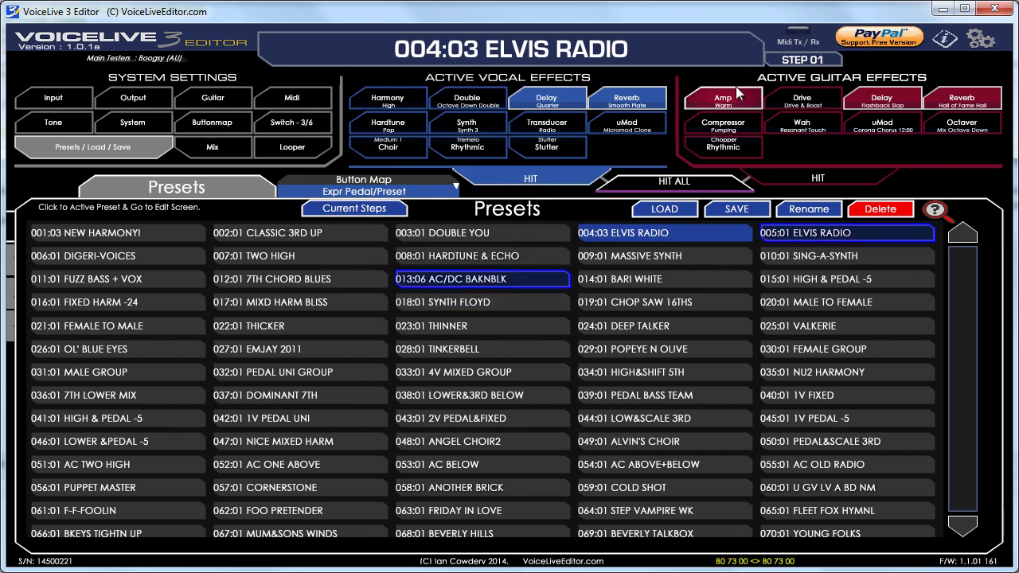
left_click(802, 69)
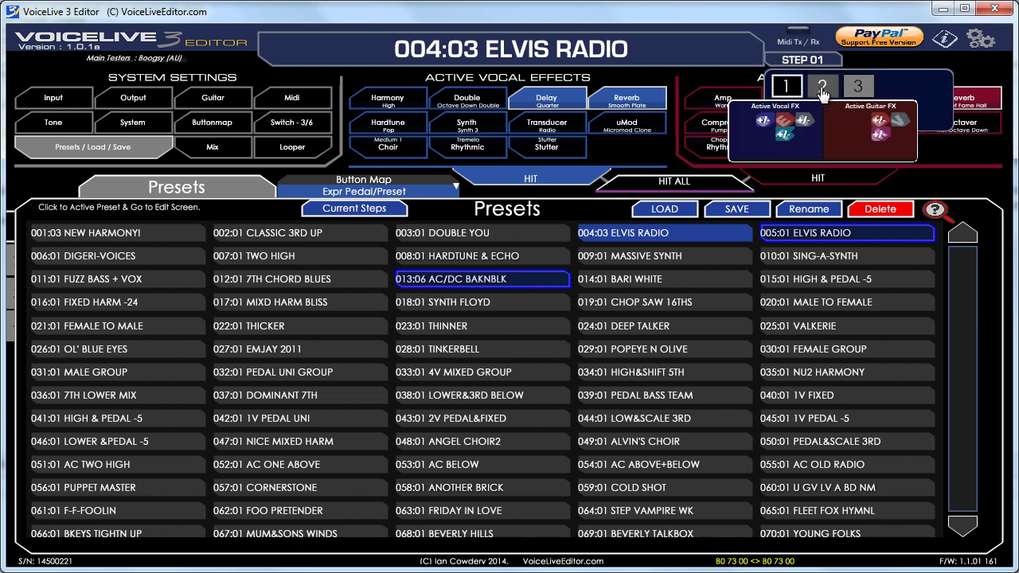
left_click(821, 90)
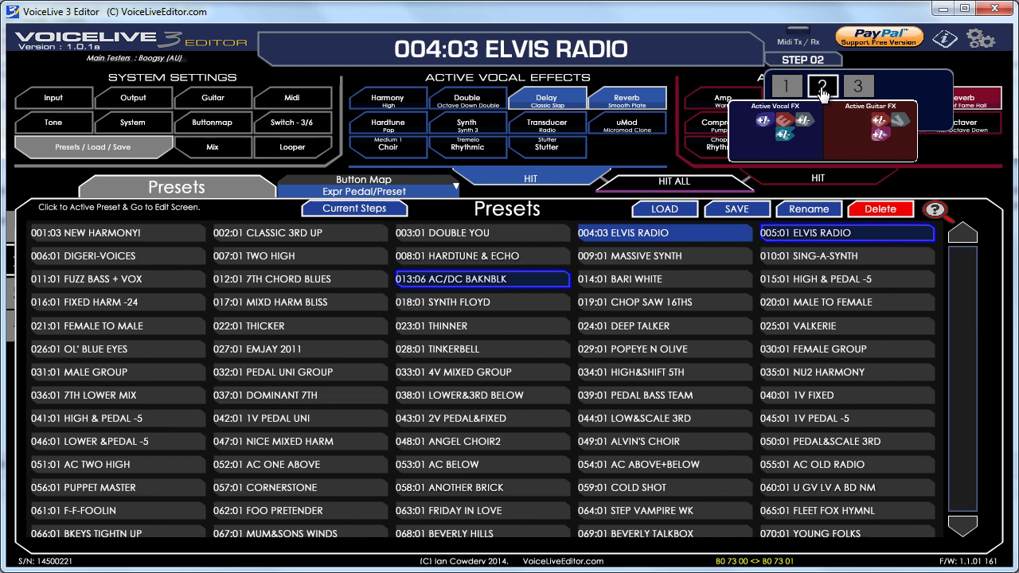
left_click(855, 88)
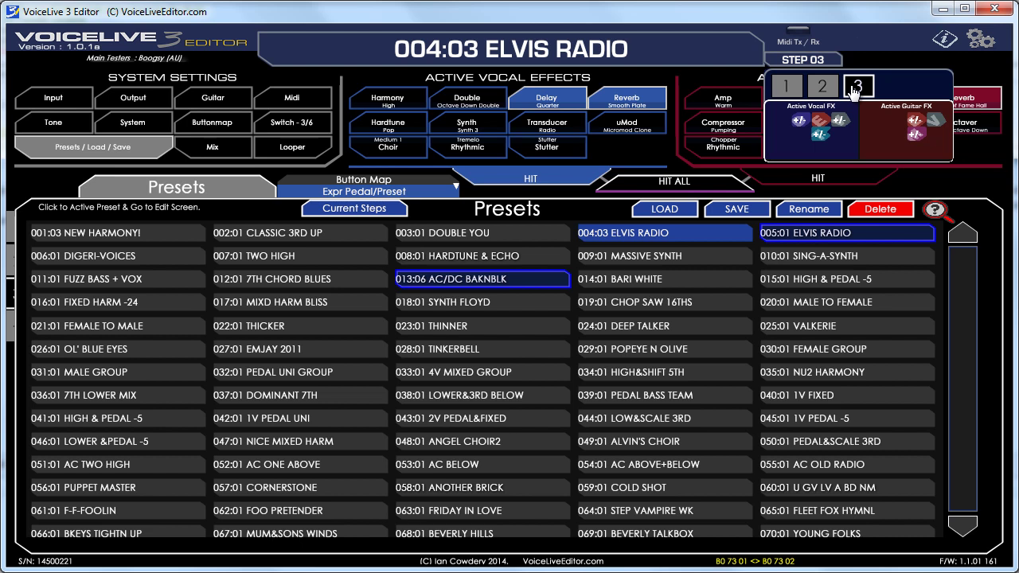
left_click(824, 87)
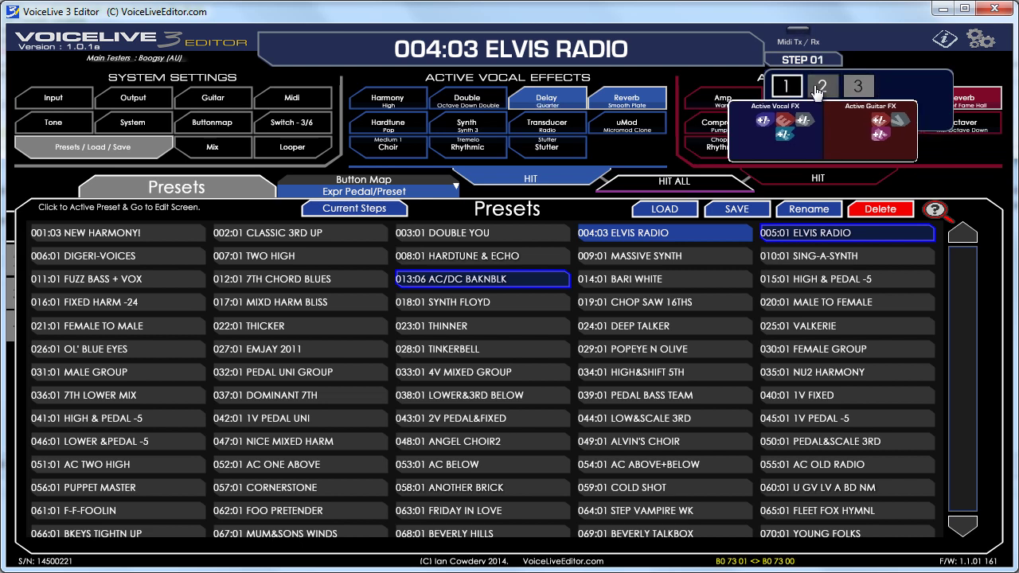
left_click(753, 99)
left_click(753, 98)
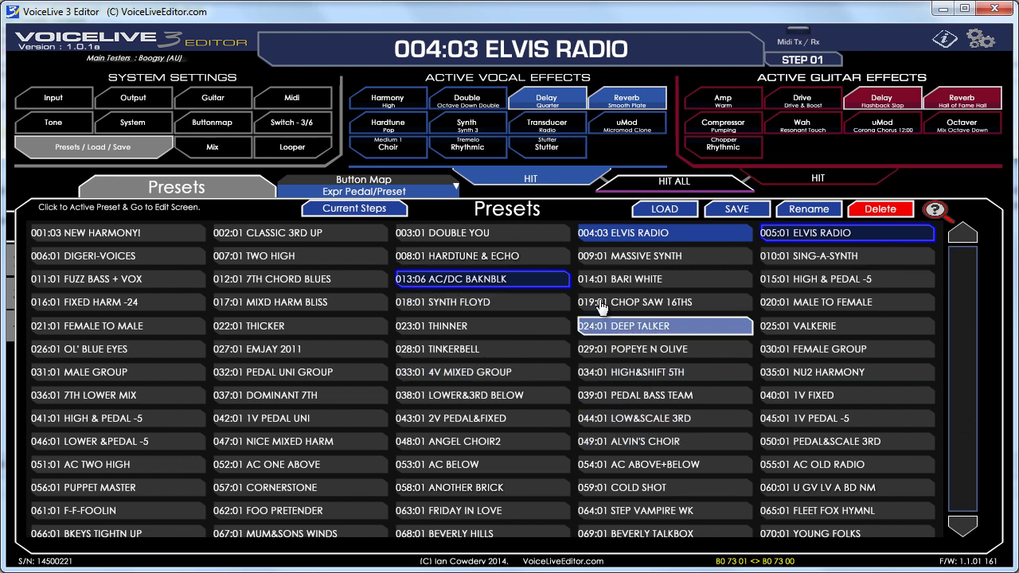
Swap 040:01 1V FIXED with 045:01 1V PEDAL -5, then swap them back.
mouse_move(971, 272)
left_mouse_down()
mouse_move(966, 384)
mouse_move(971, 271)
left_mouse_up()
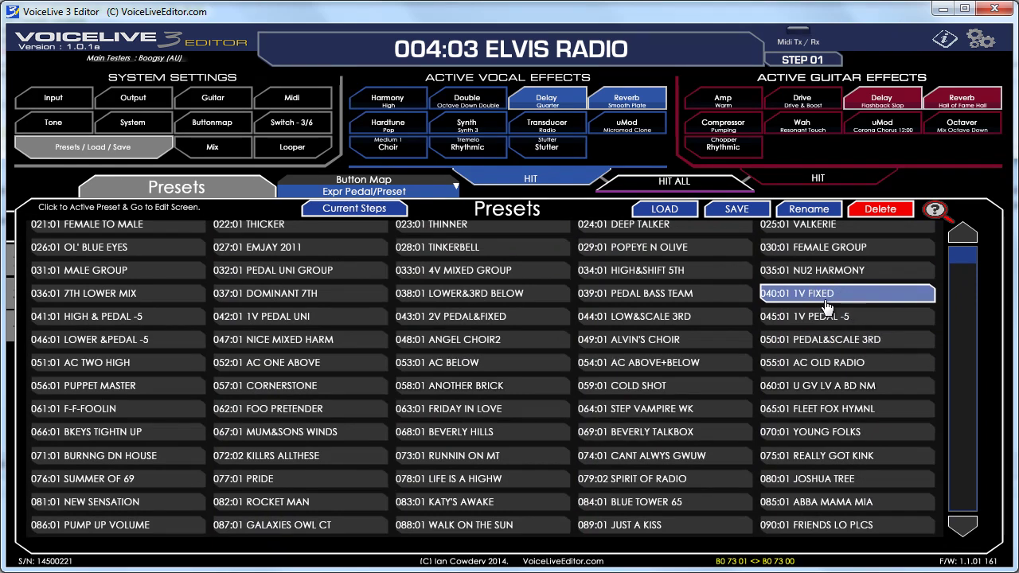
left_click_drag(828, 306, 827, 318)
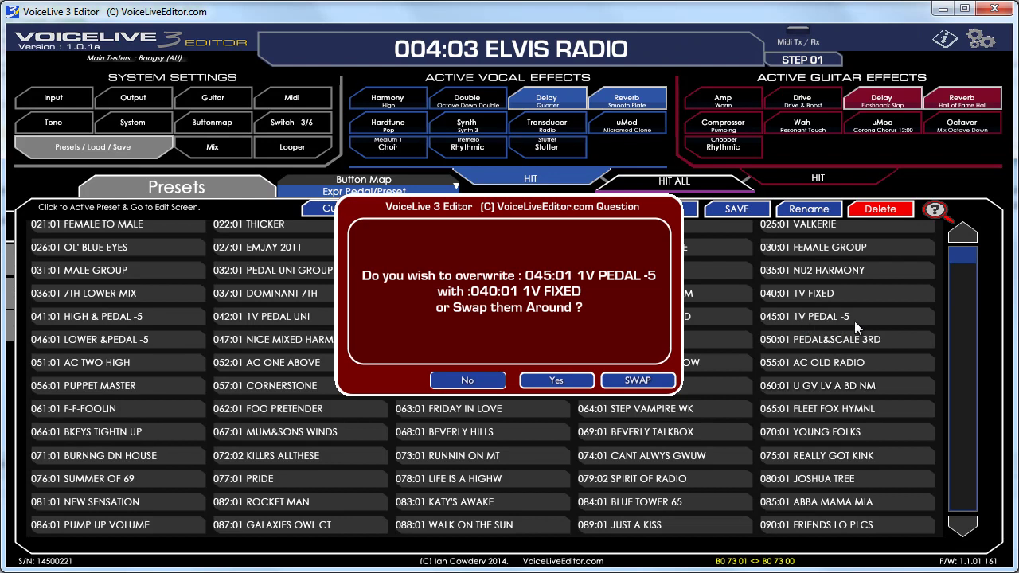
left_click(629, 383)
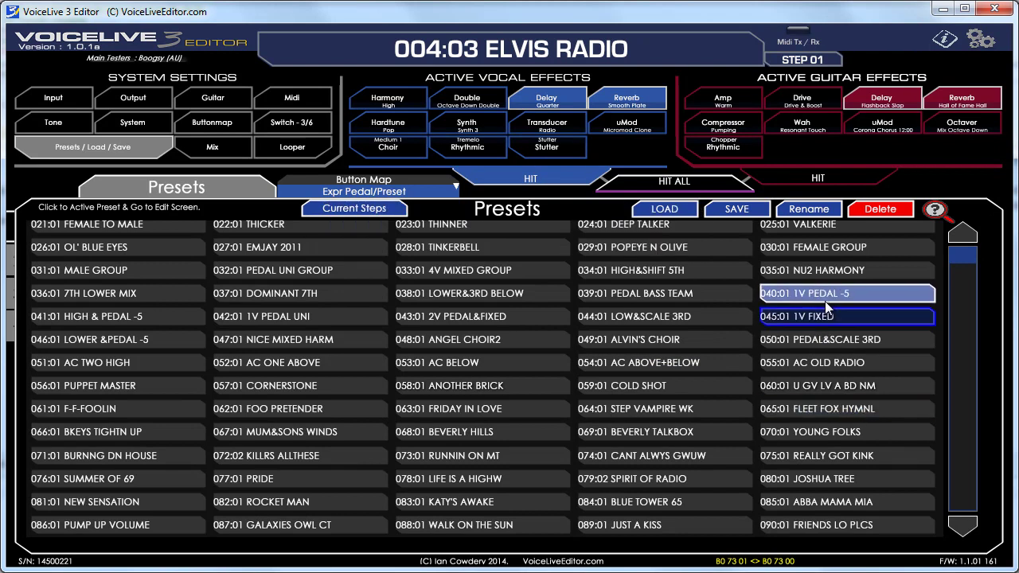
left_click_drag(825, 329, 835, 297)
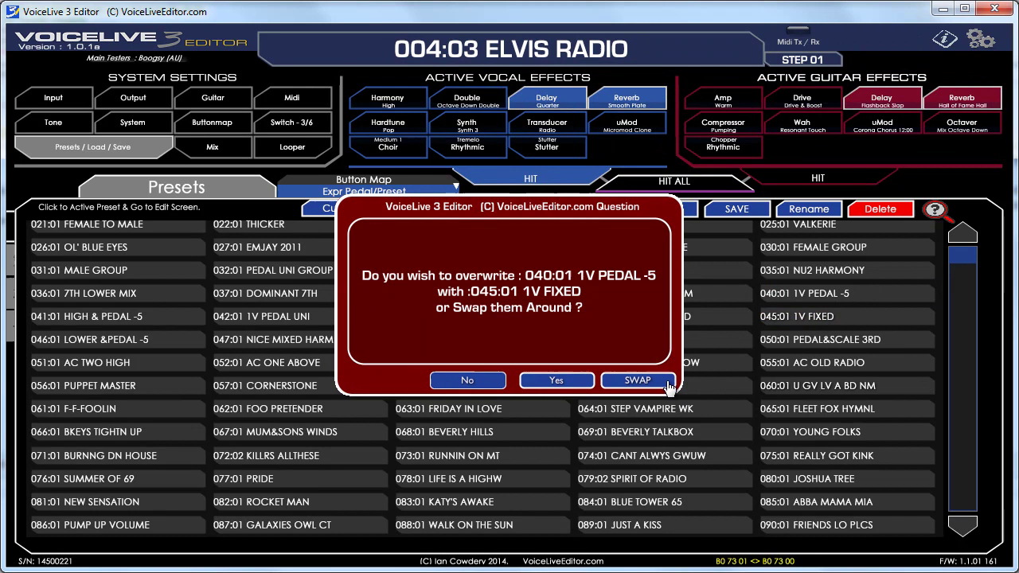
left_click(637, 381)
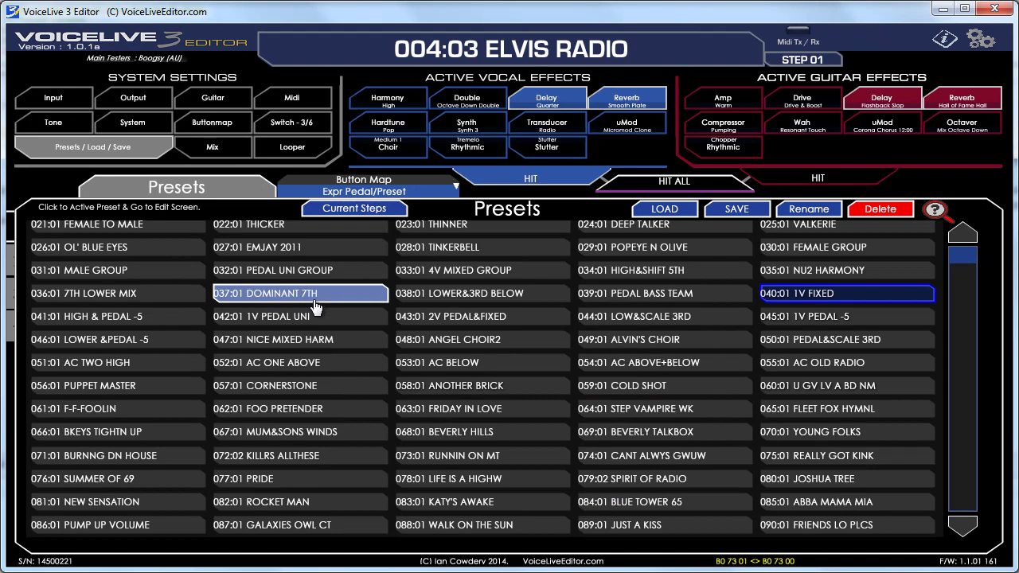
Delete preset 048:01 ANGEL CHOIR2 with confirmation, then reselect slot 048:01.
right_click(470, 344)
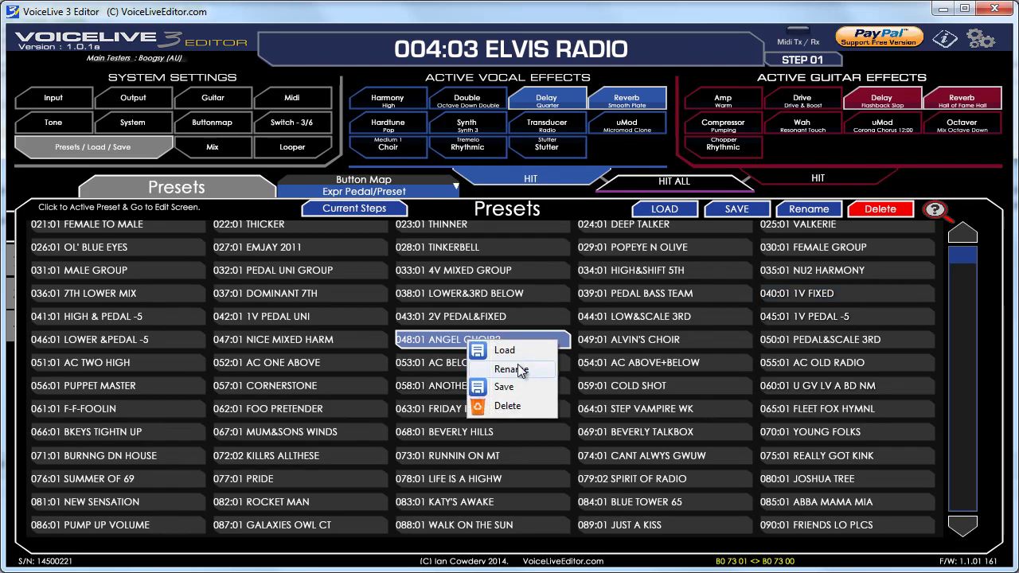
left_click(508, 406)
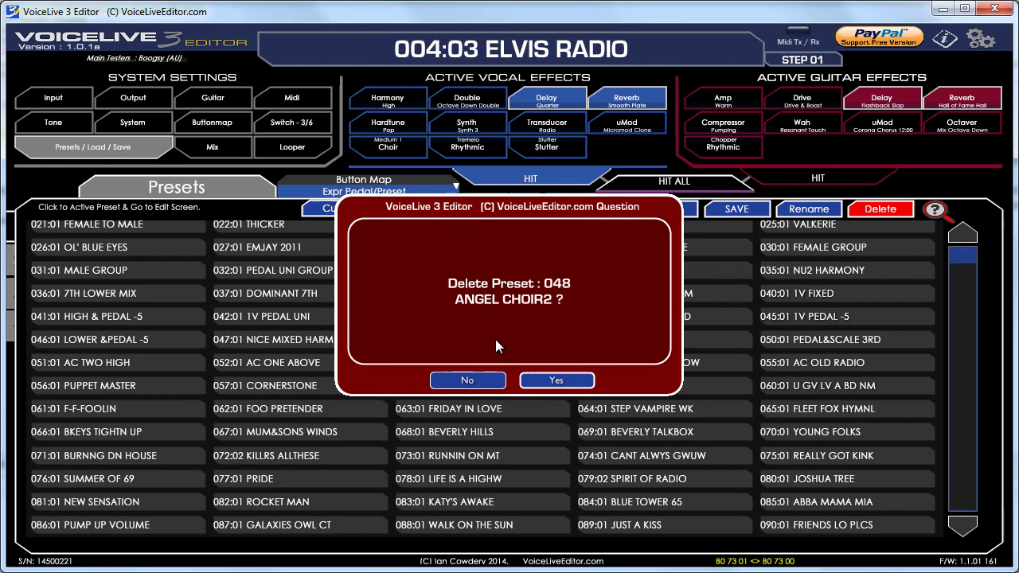
left_click(554, 382)
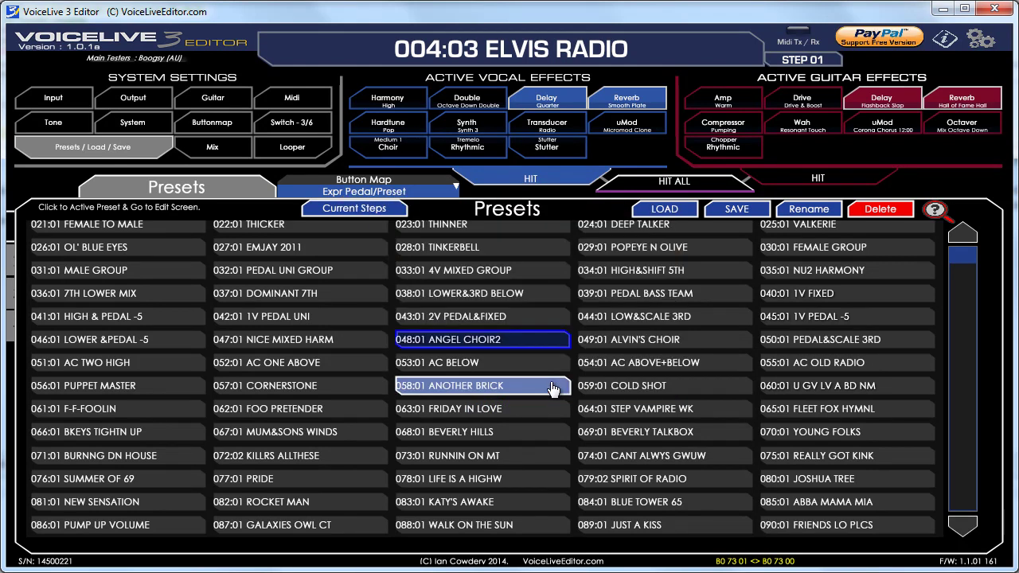
left_click(508, 342)
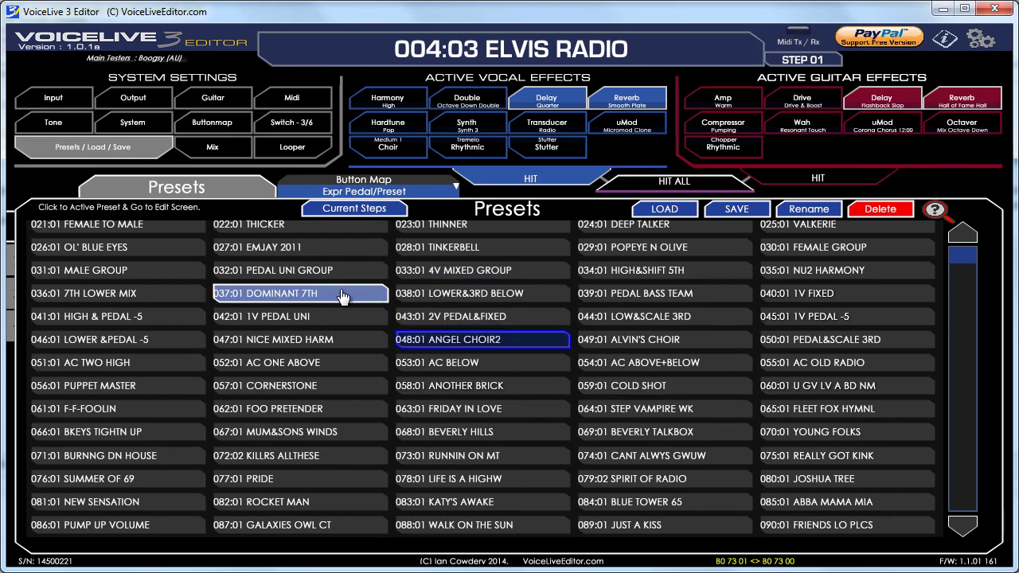
left_click(446, 348)
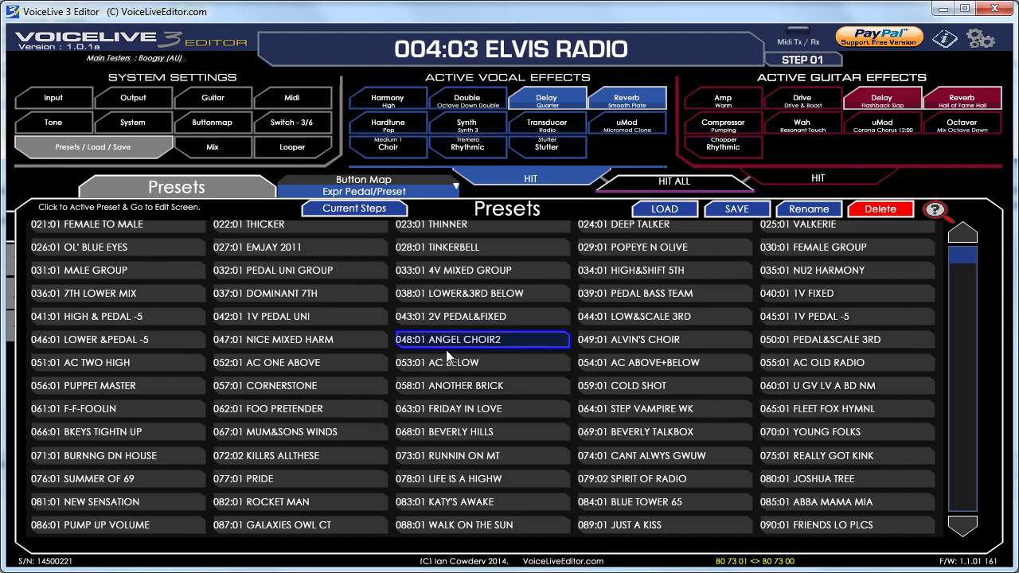
Overwrite ANGEL CHOIR2 in slot 048:01 with a copy of 073:01 RUNNIN ON MT.
left_click(491, 454)
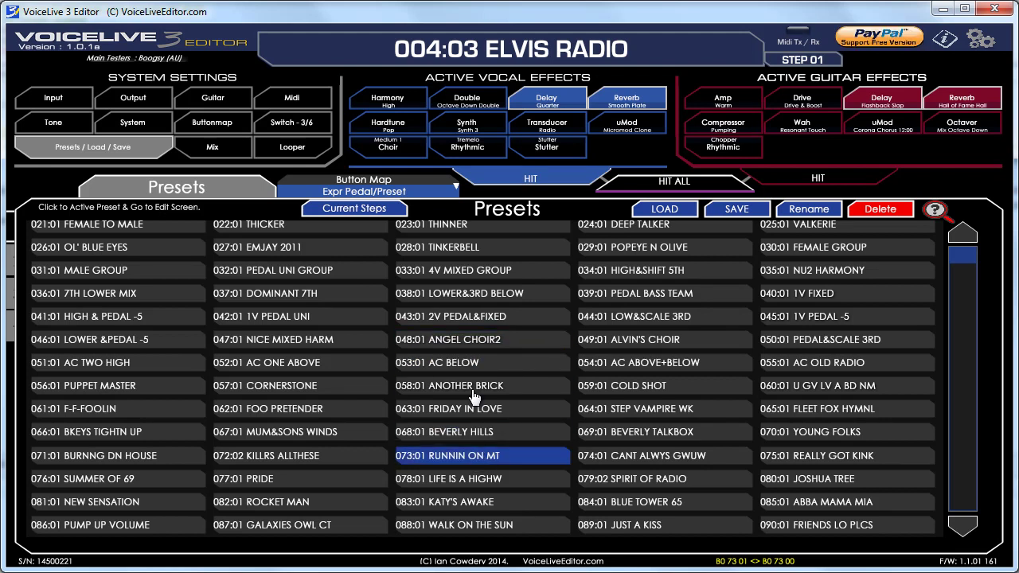
left_click_drag(480, 344, 480, 344)
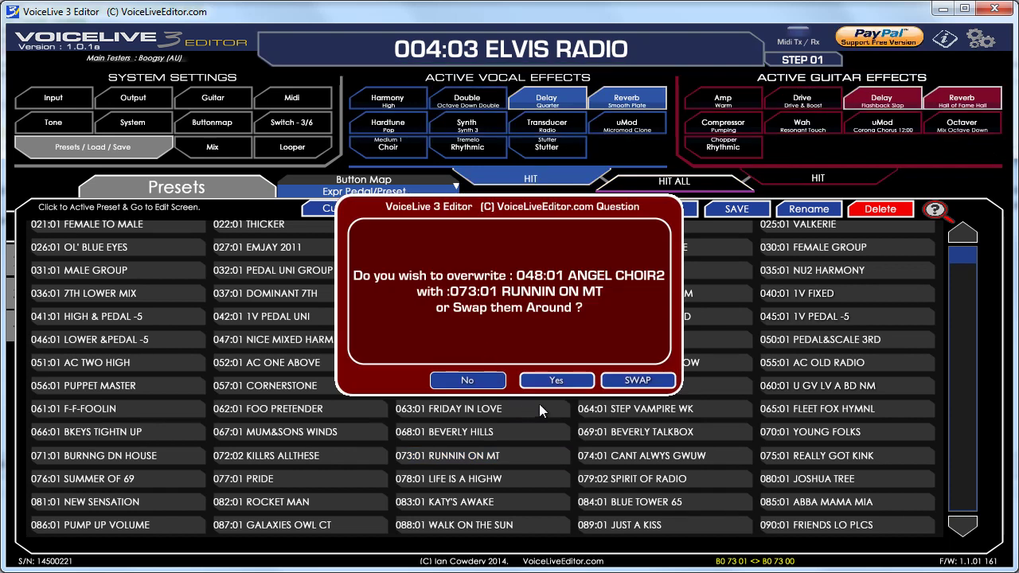
left_click(560, 379)
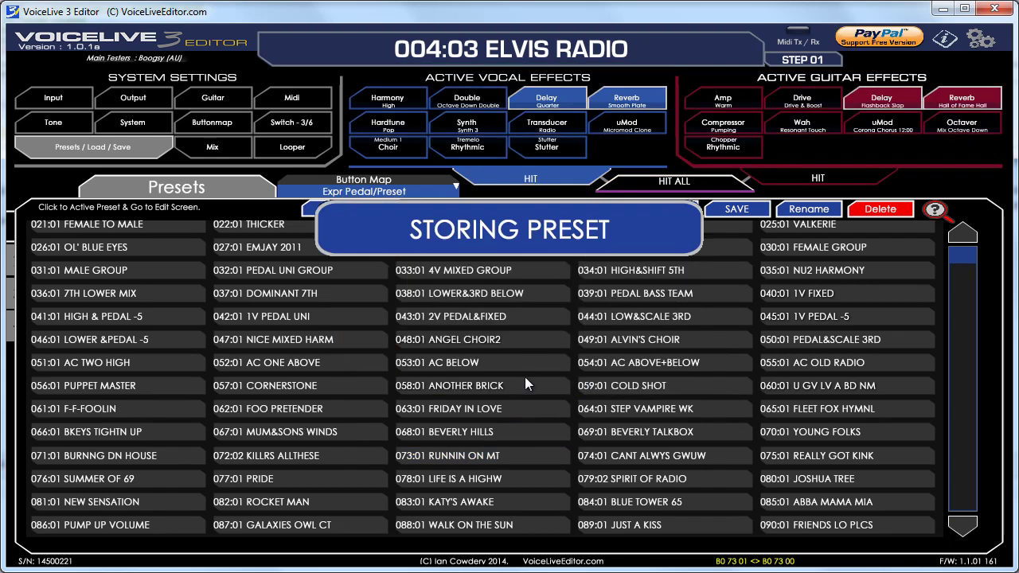
Delete the RUNNIN ON MT copy from slot 048 and confirm.
right_click(476, 336)
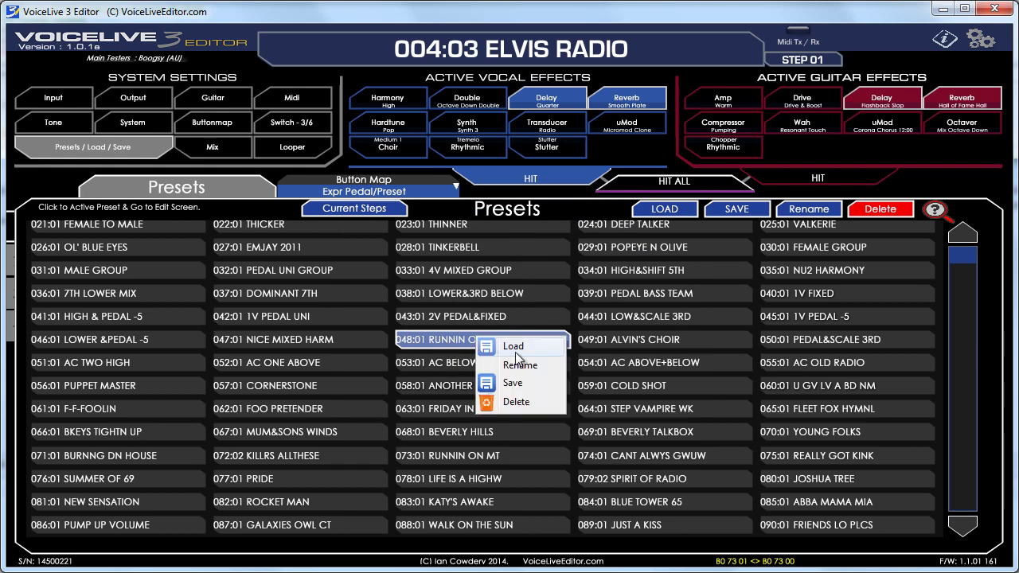
left_click(519, 403)
left_click(557, 380)
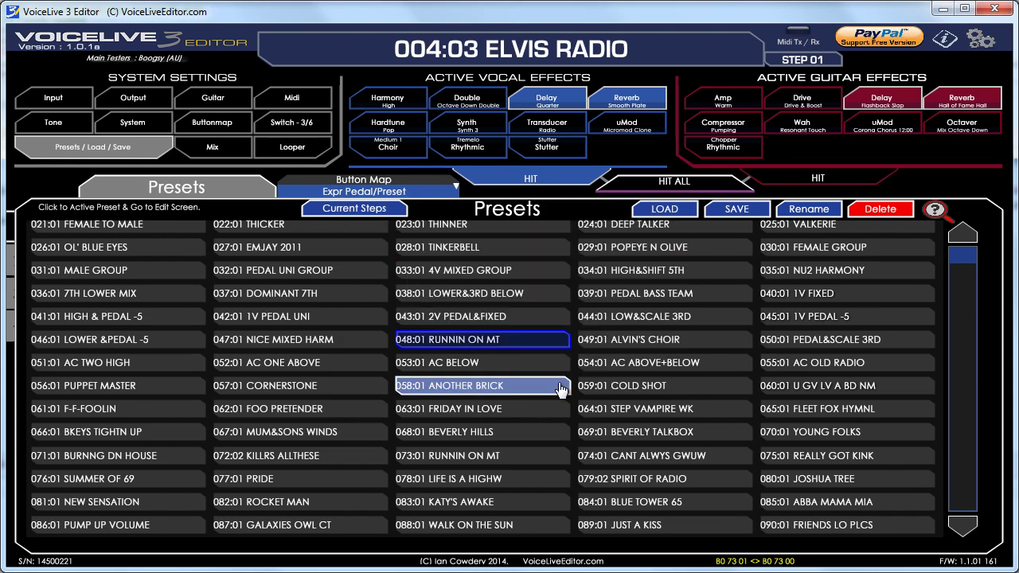